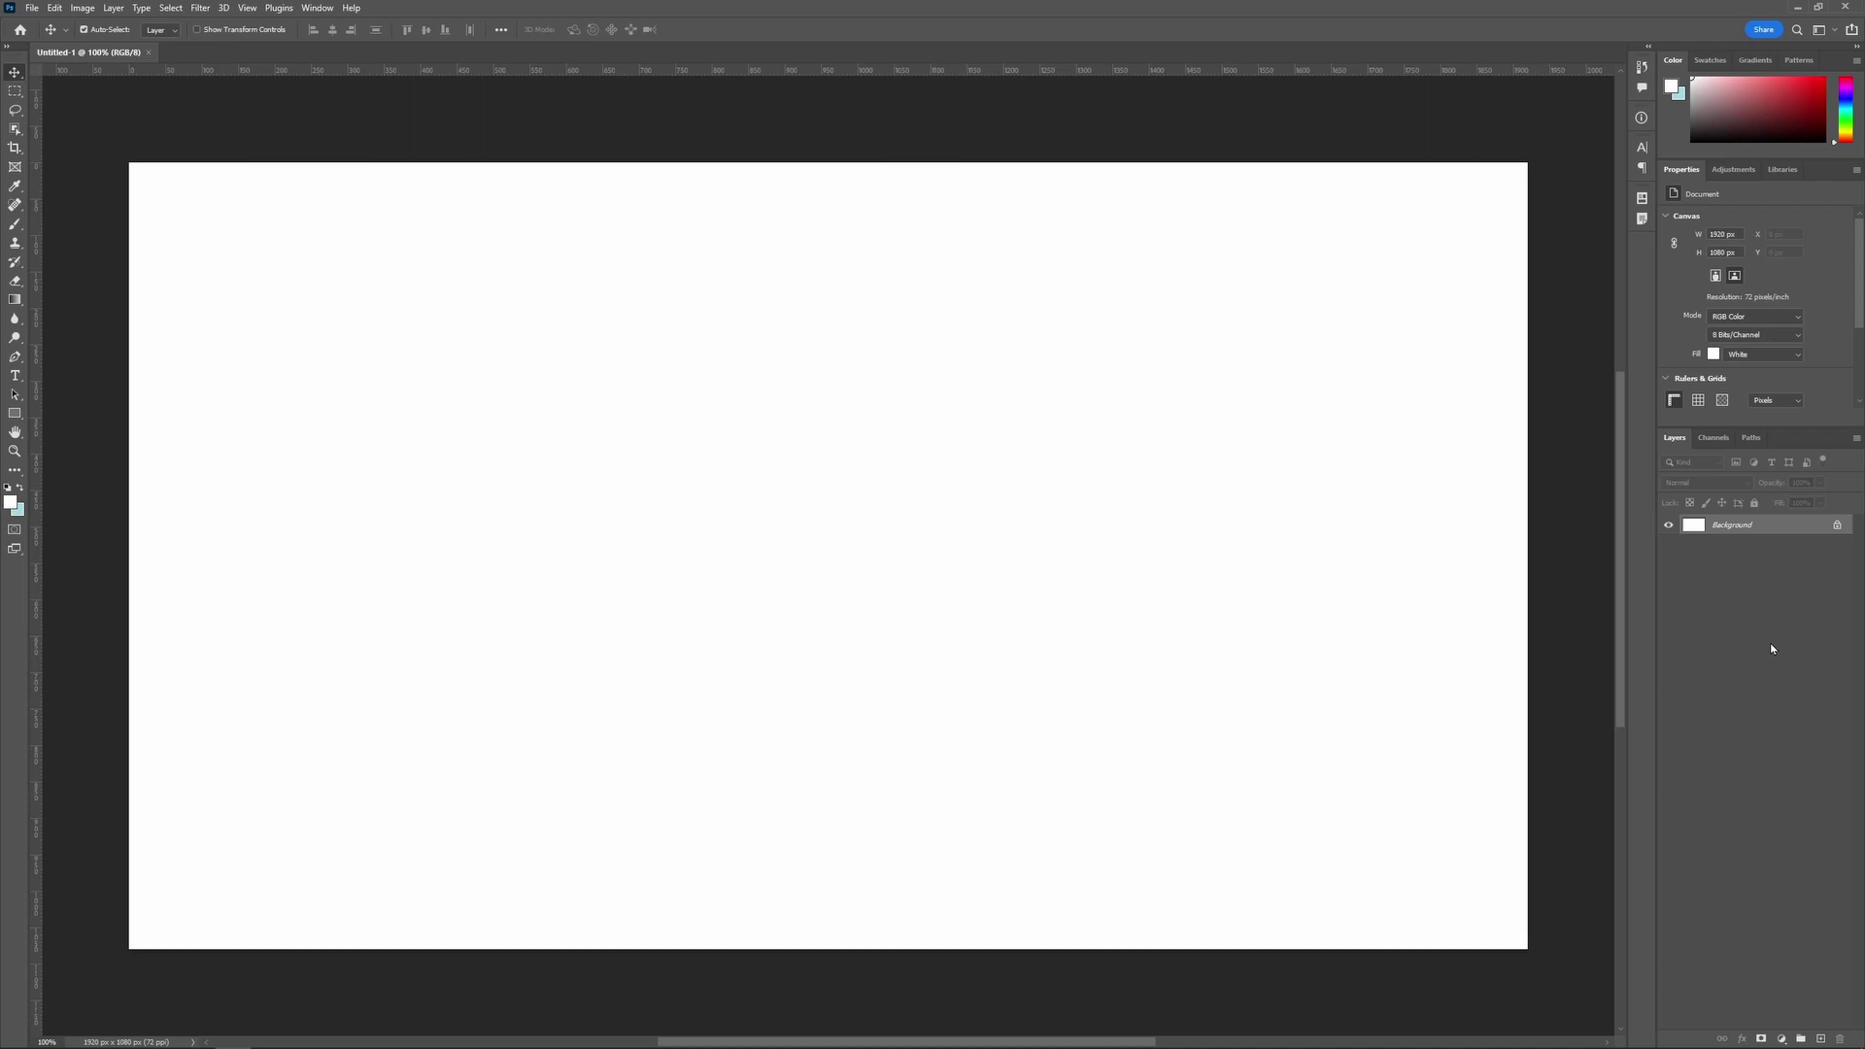
Step: Convert the Background layer to a smart object and launch Filter > Boris FX > Sapphire on it
right_click(1803, 529)
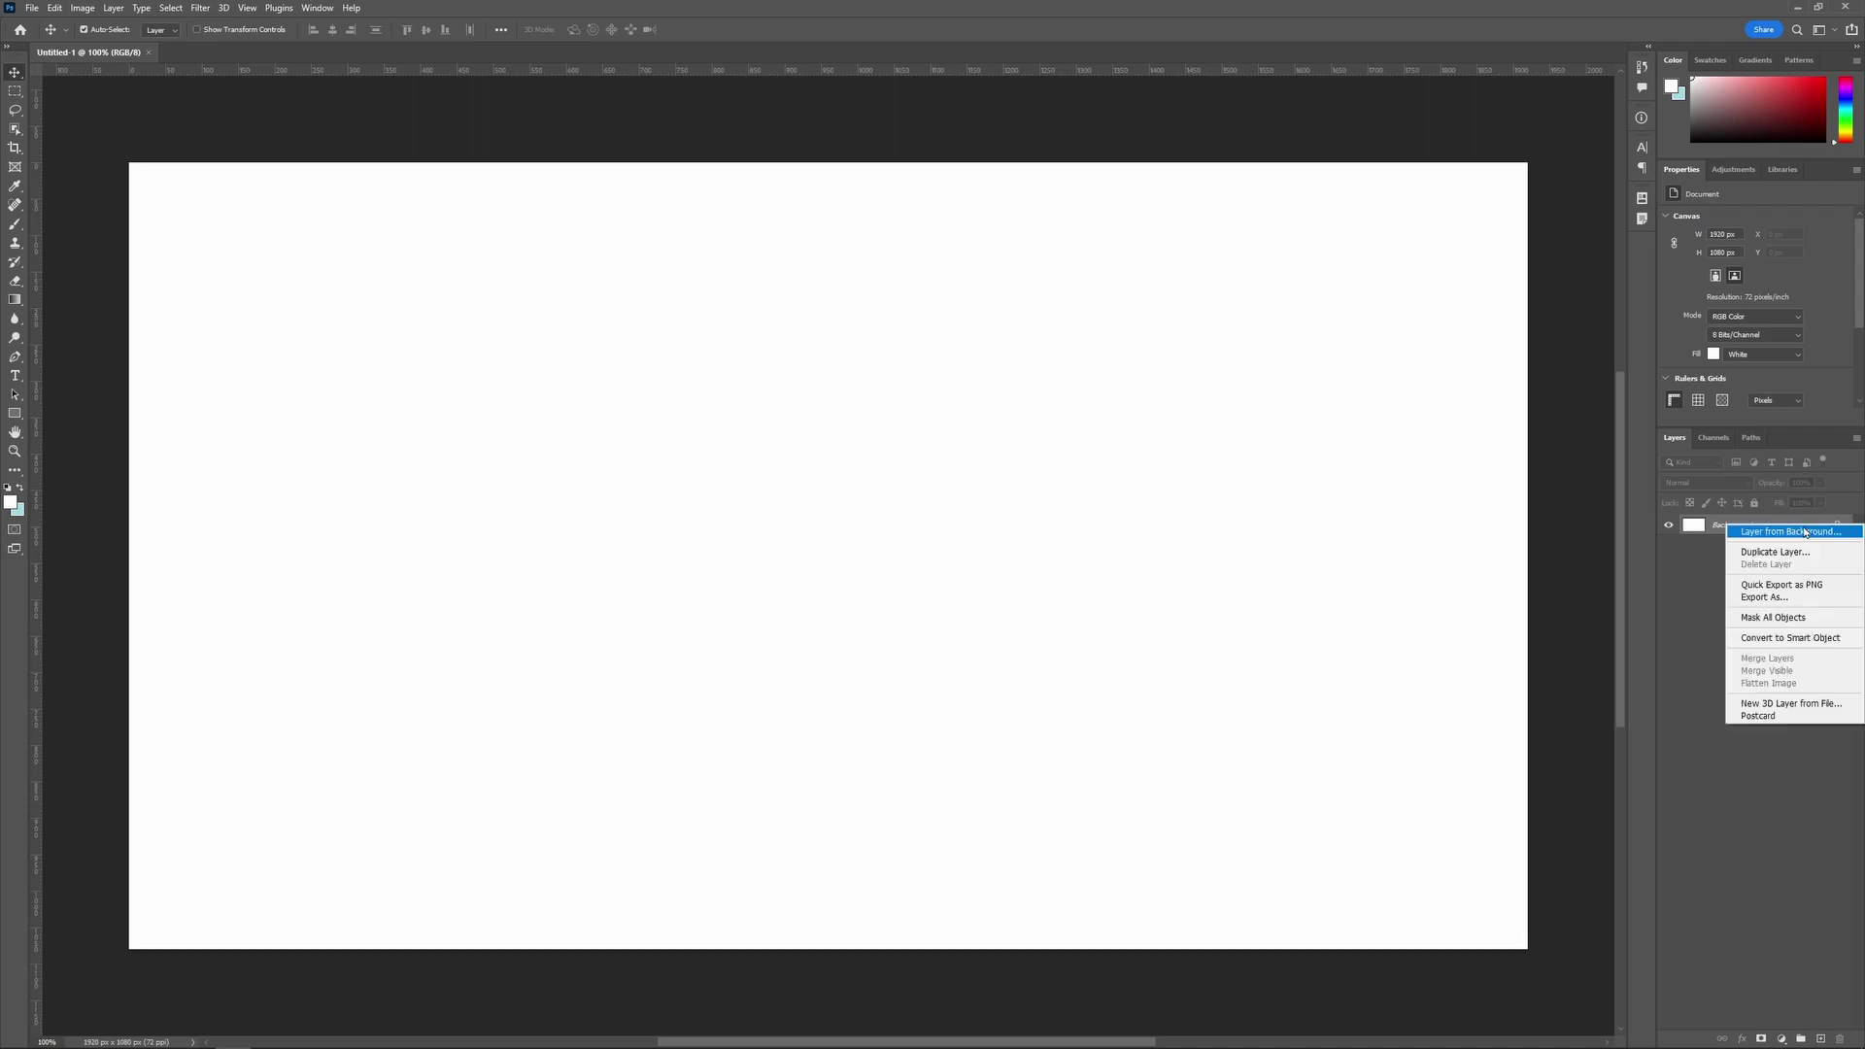
left_click(1819, 641)
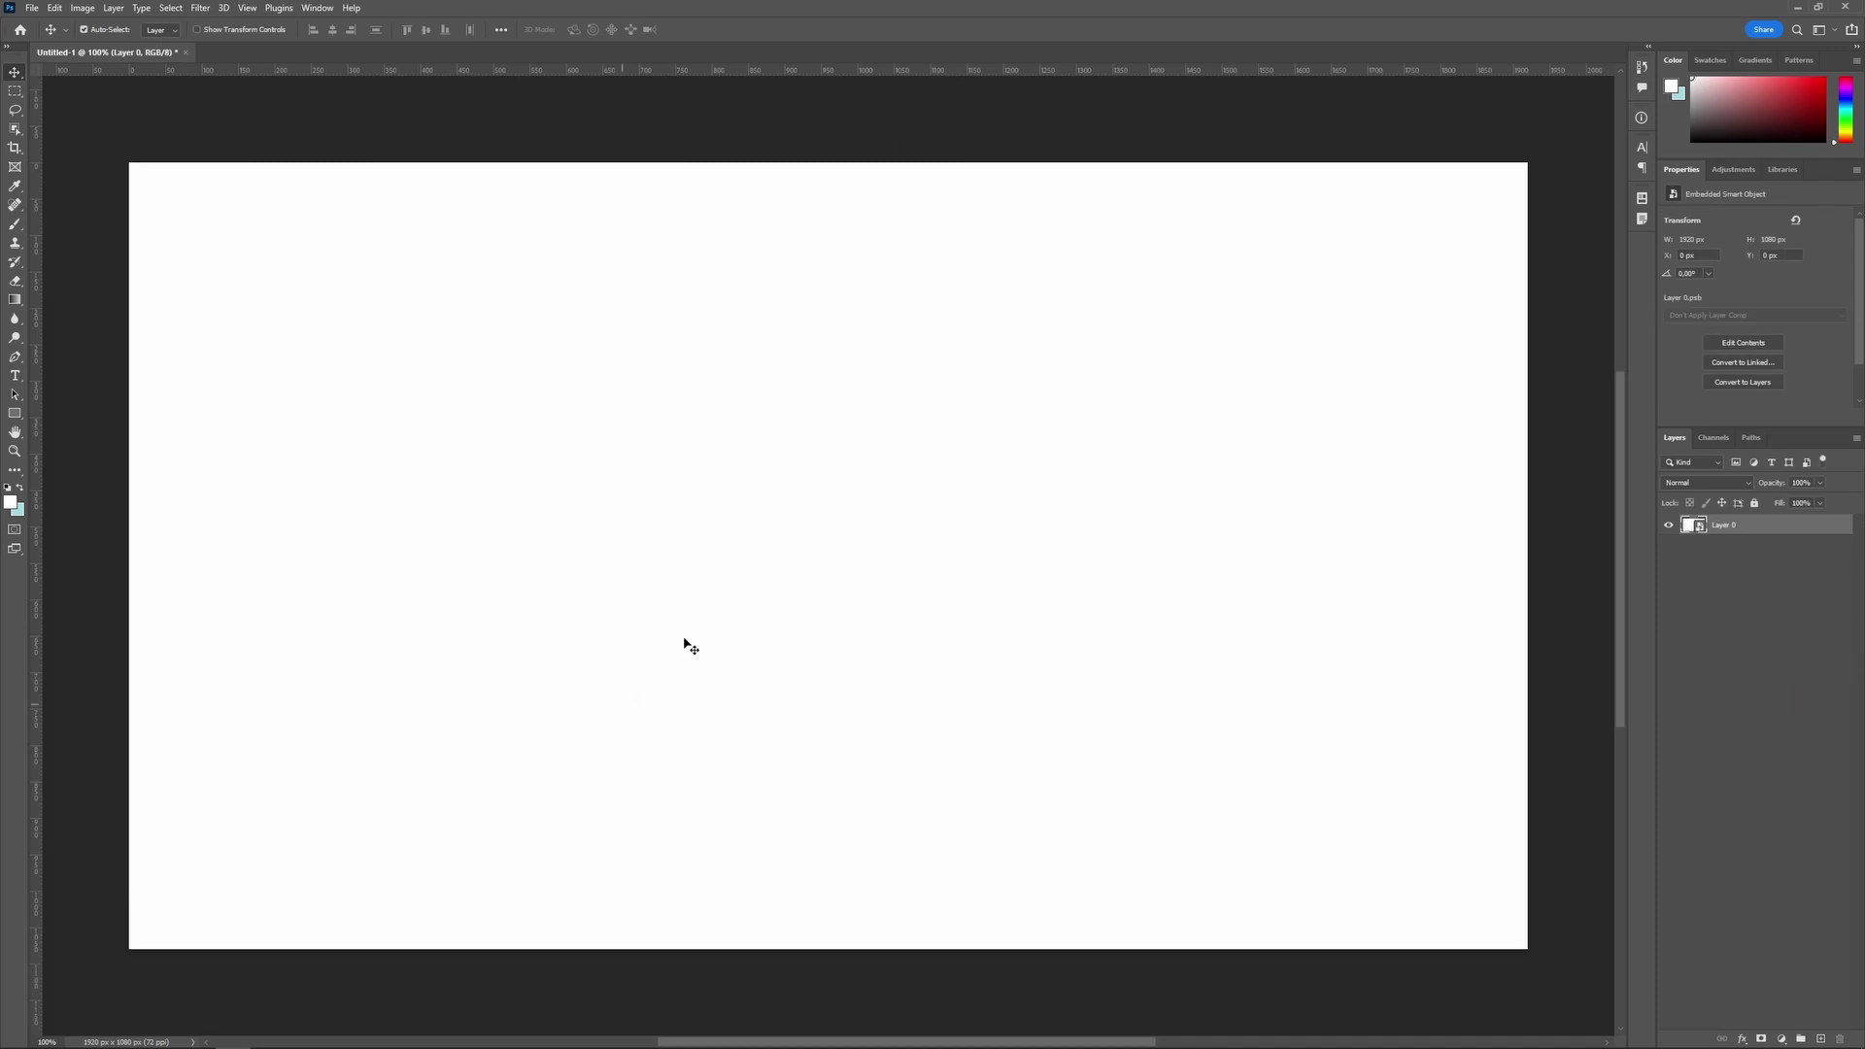
left_click(203, 14)
mouse_move(317, 345)
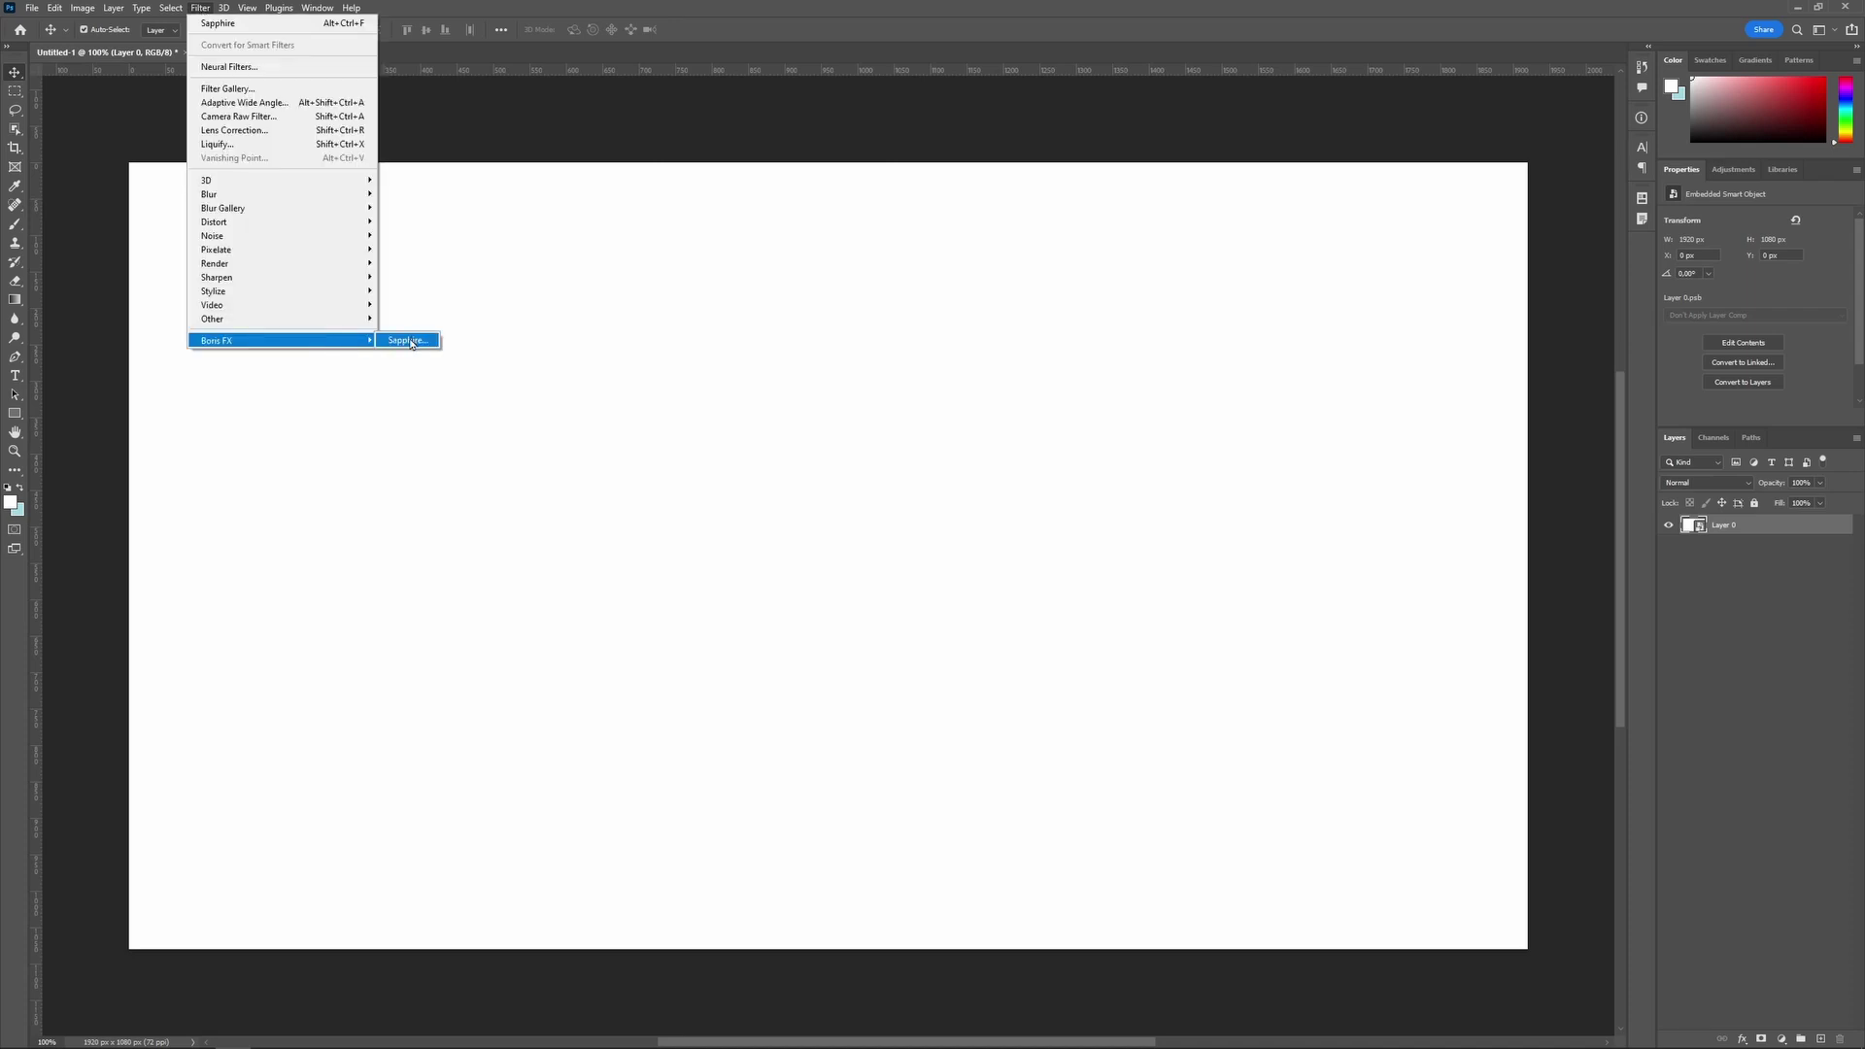
left_click(409, 341)
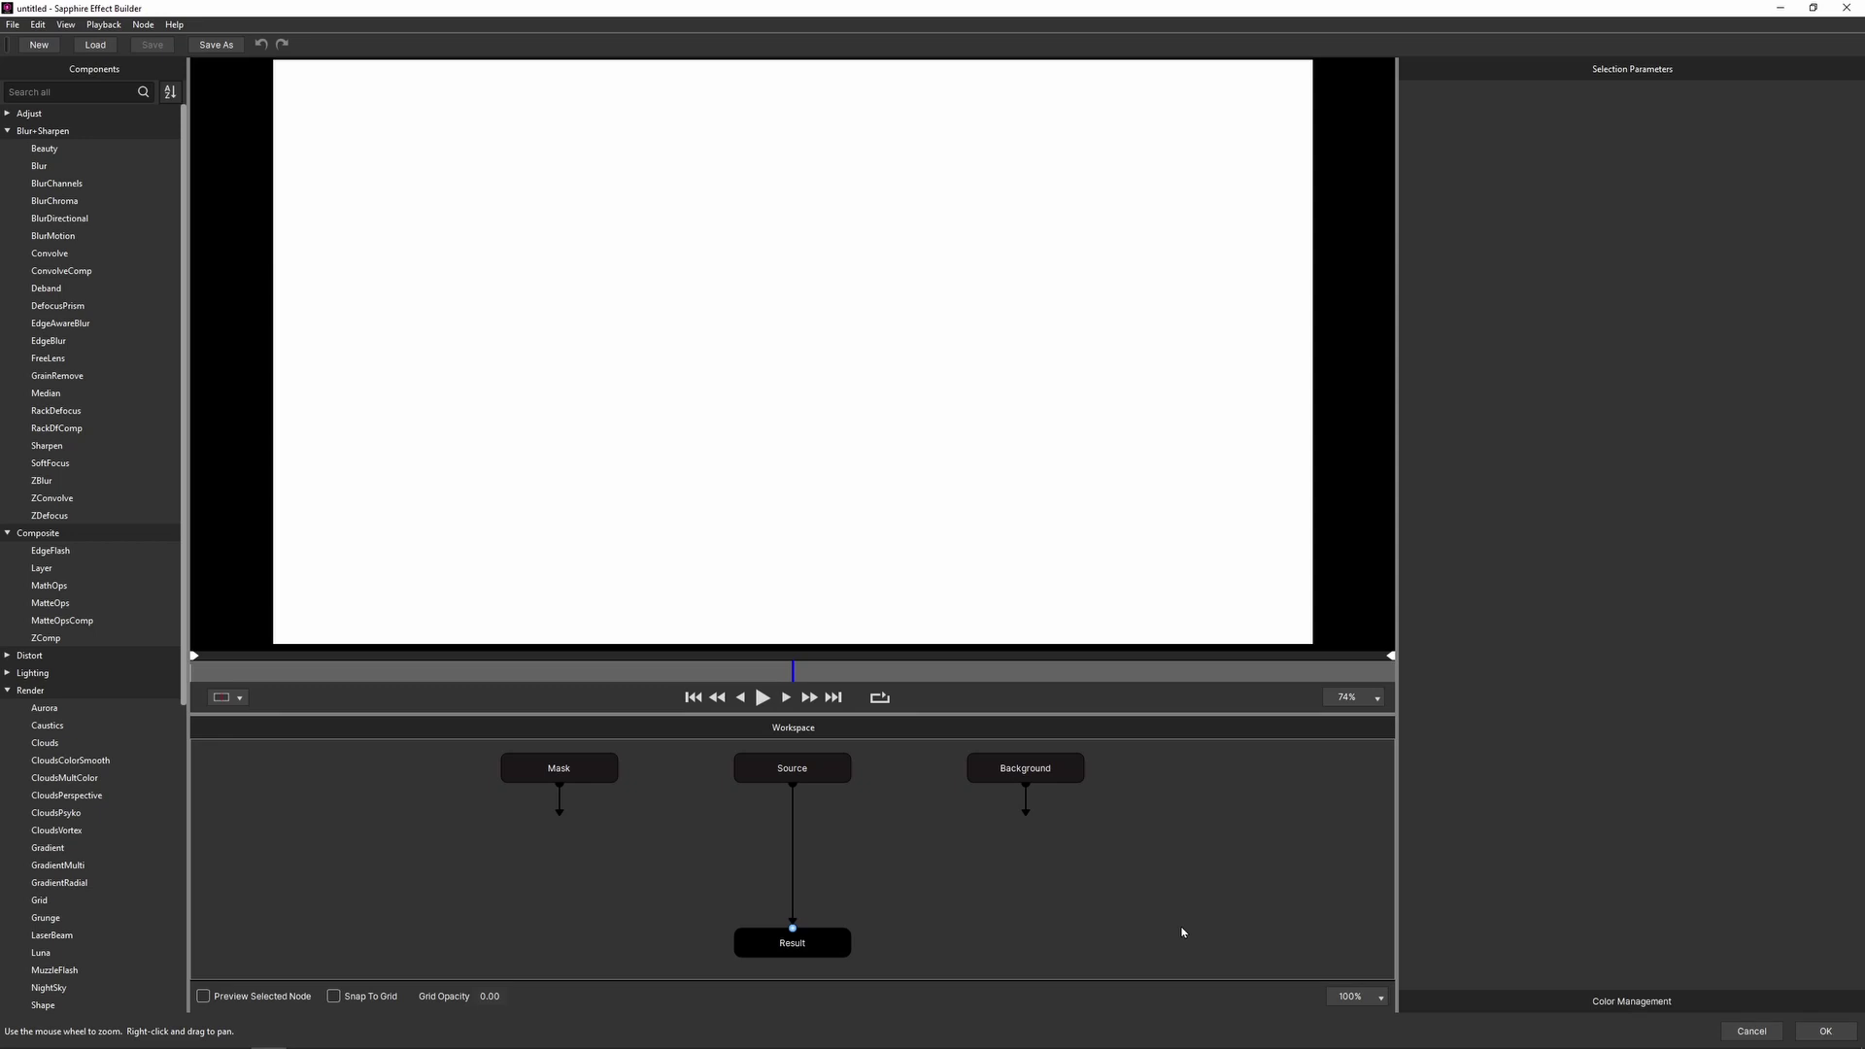
Step: Open the Sapphire preset browser and show the Builder Effects presets
left_click(95, 46)
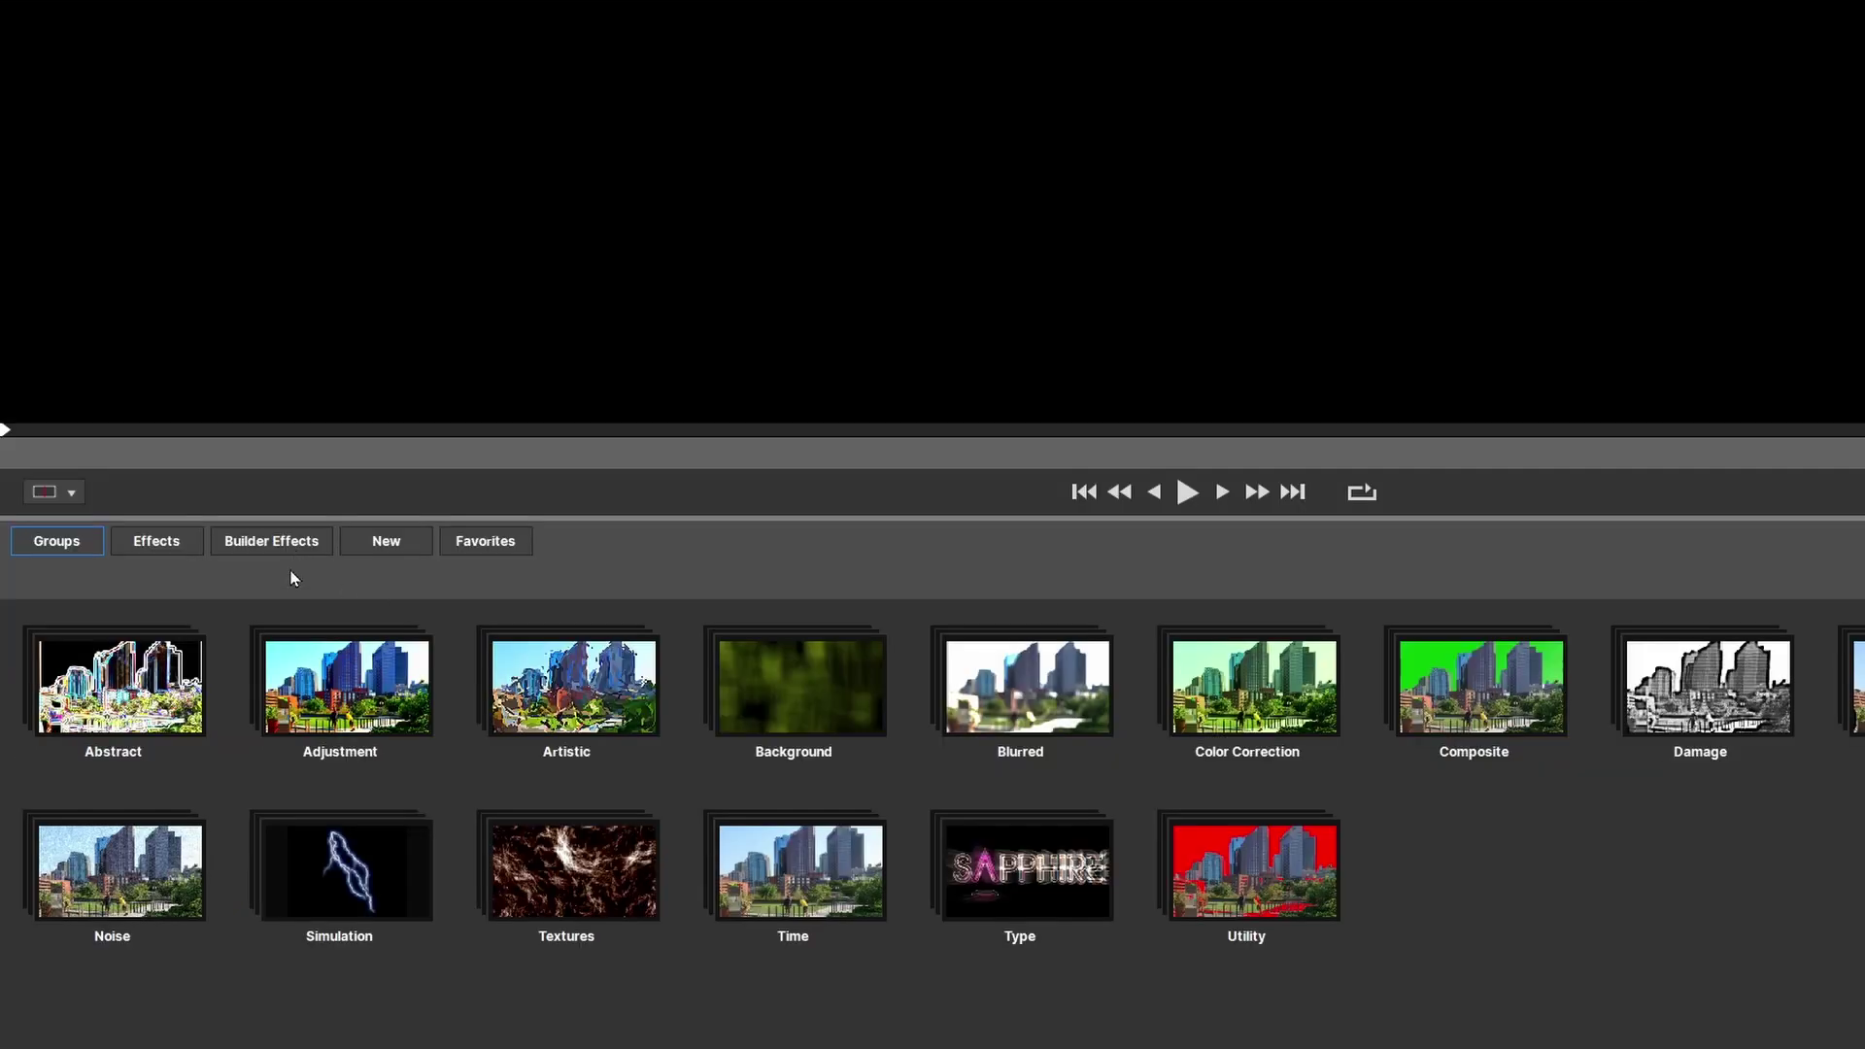
left_click(321, 550)
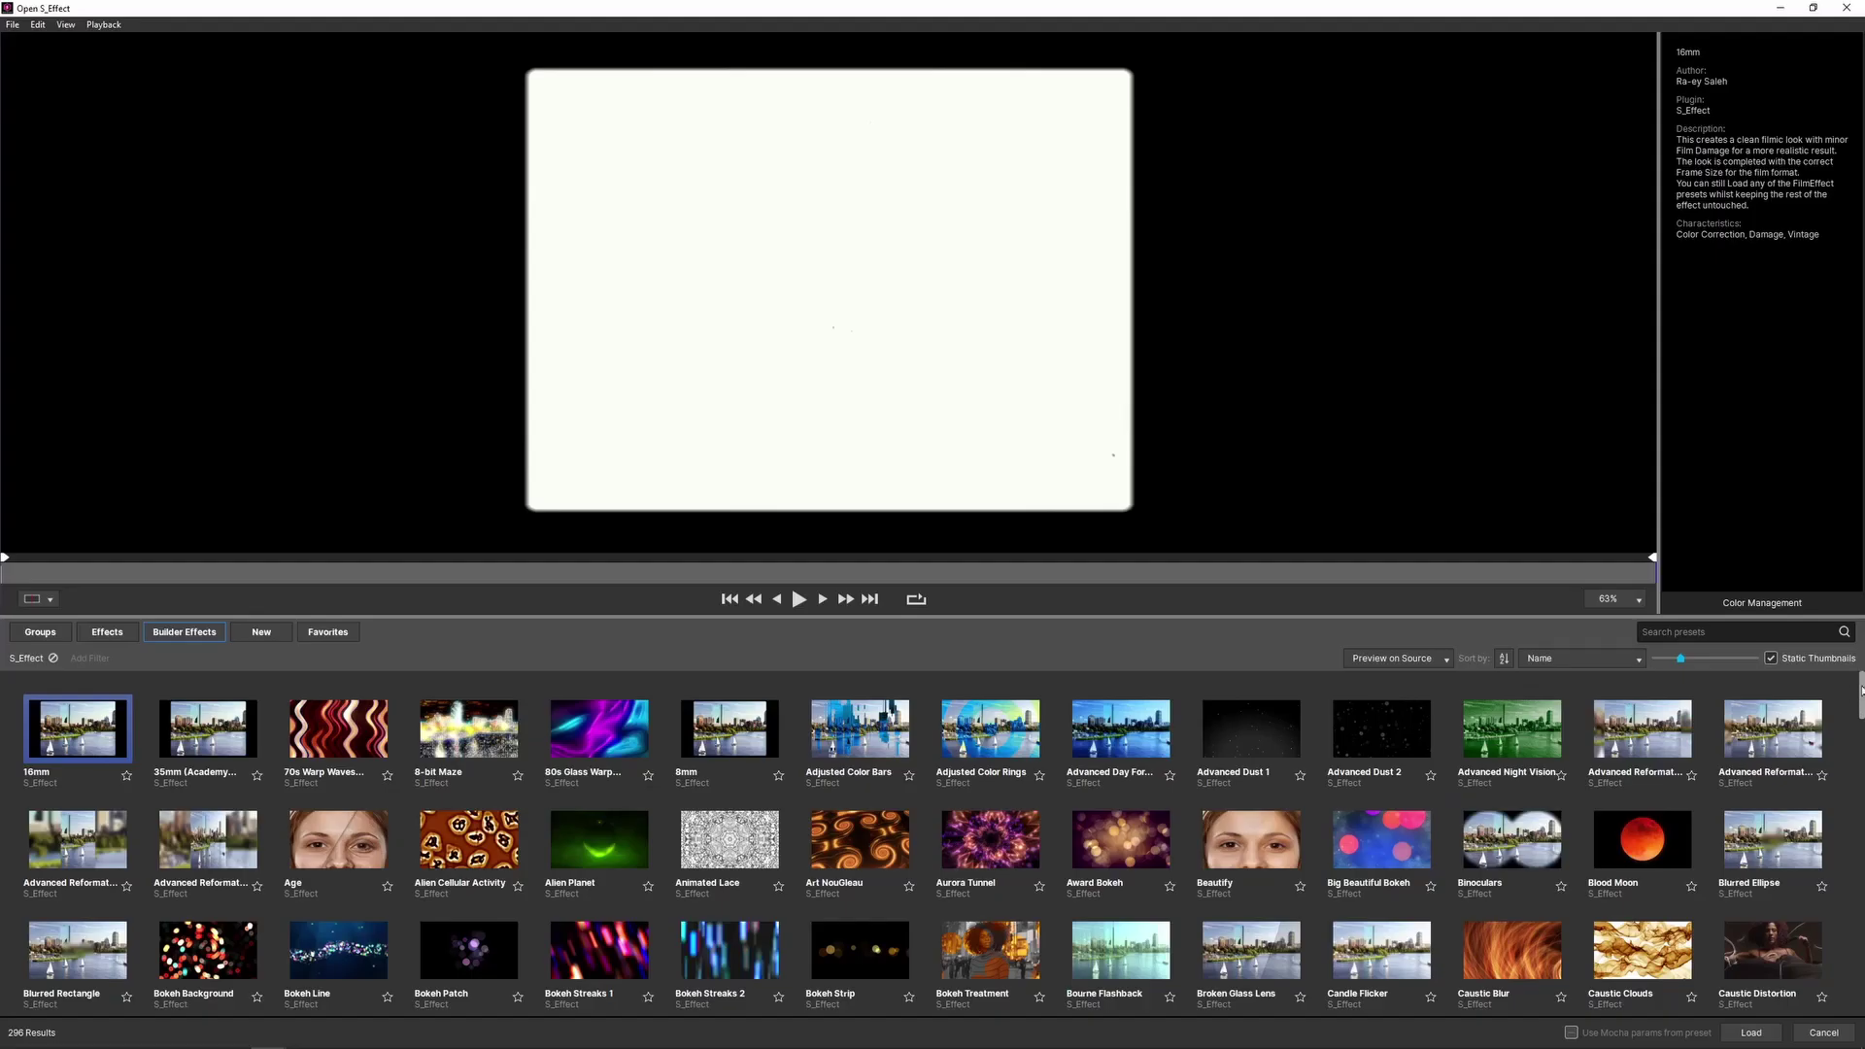
left_click_drag(1857, 692, 1812, 901)
Step: Filter the builder effect presets to those tagged v2022.5
left_click(97, 662)
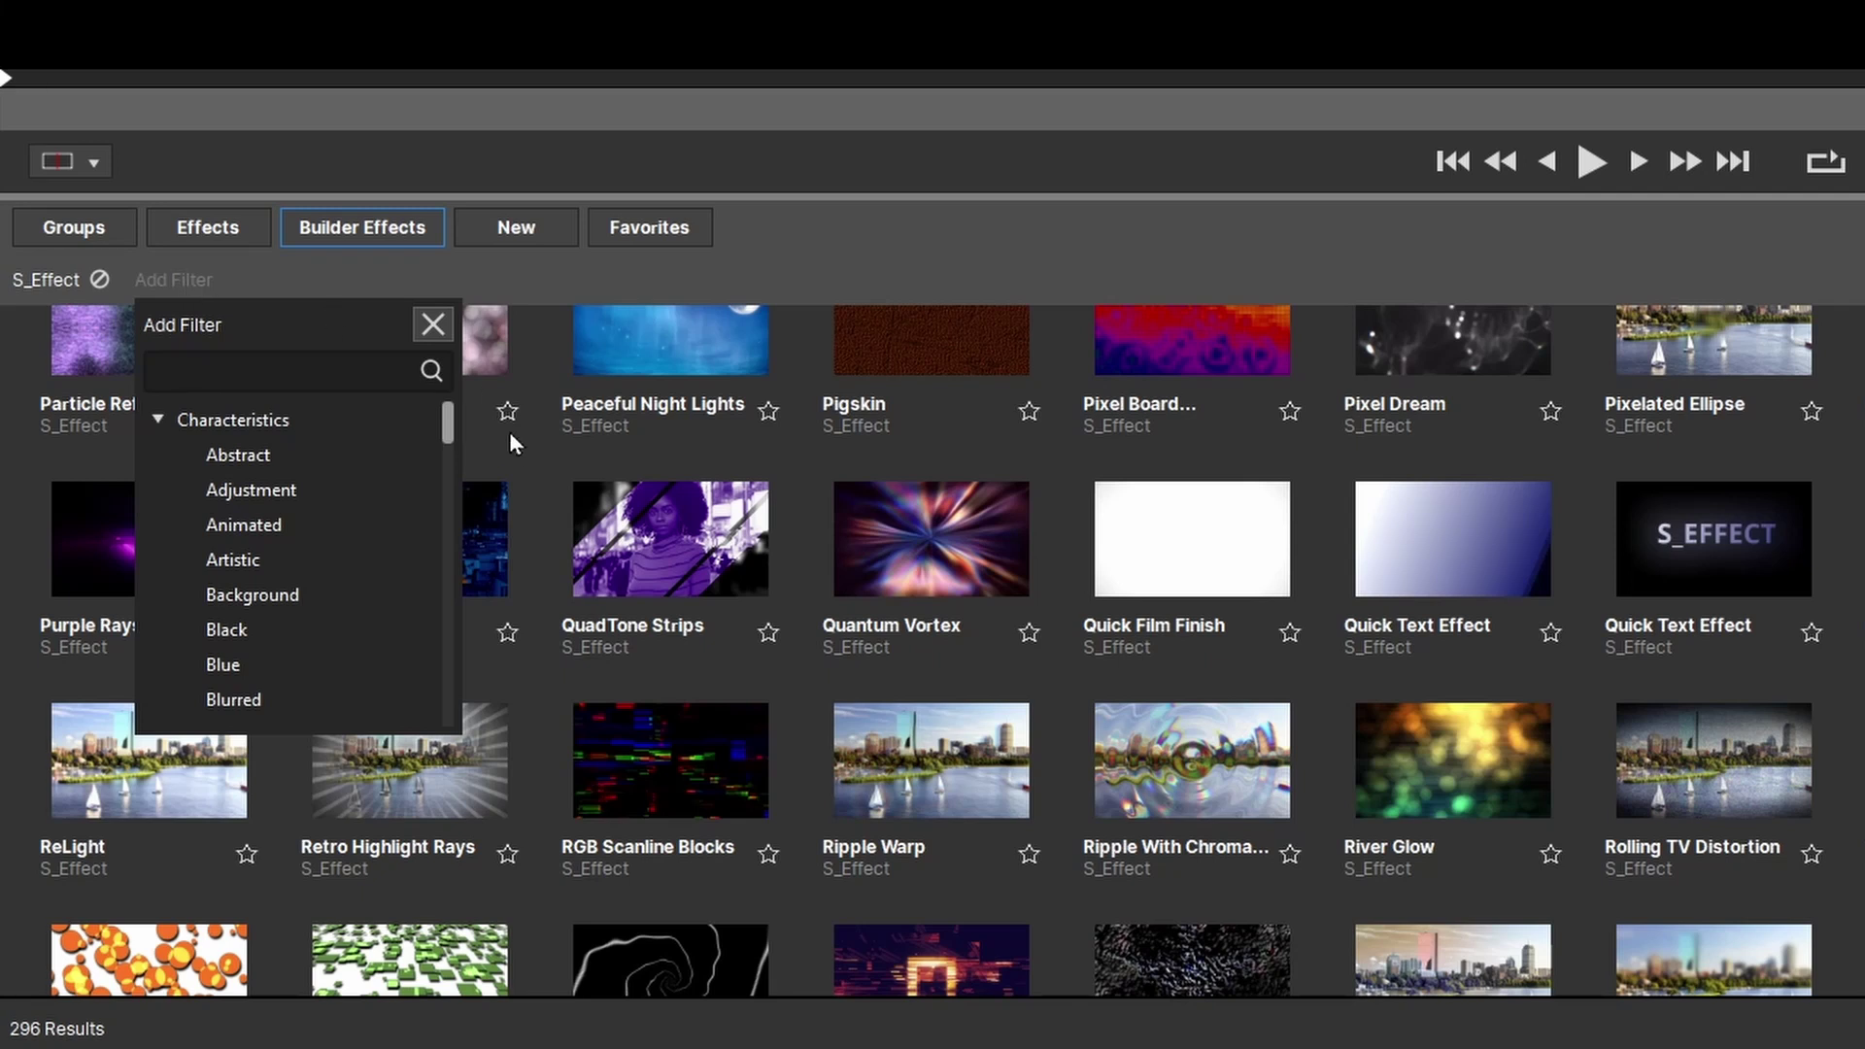
left_click_drag(448, 423, 448, 705)
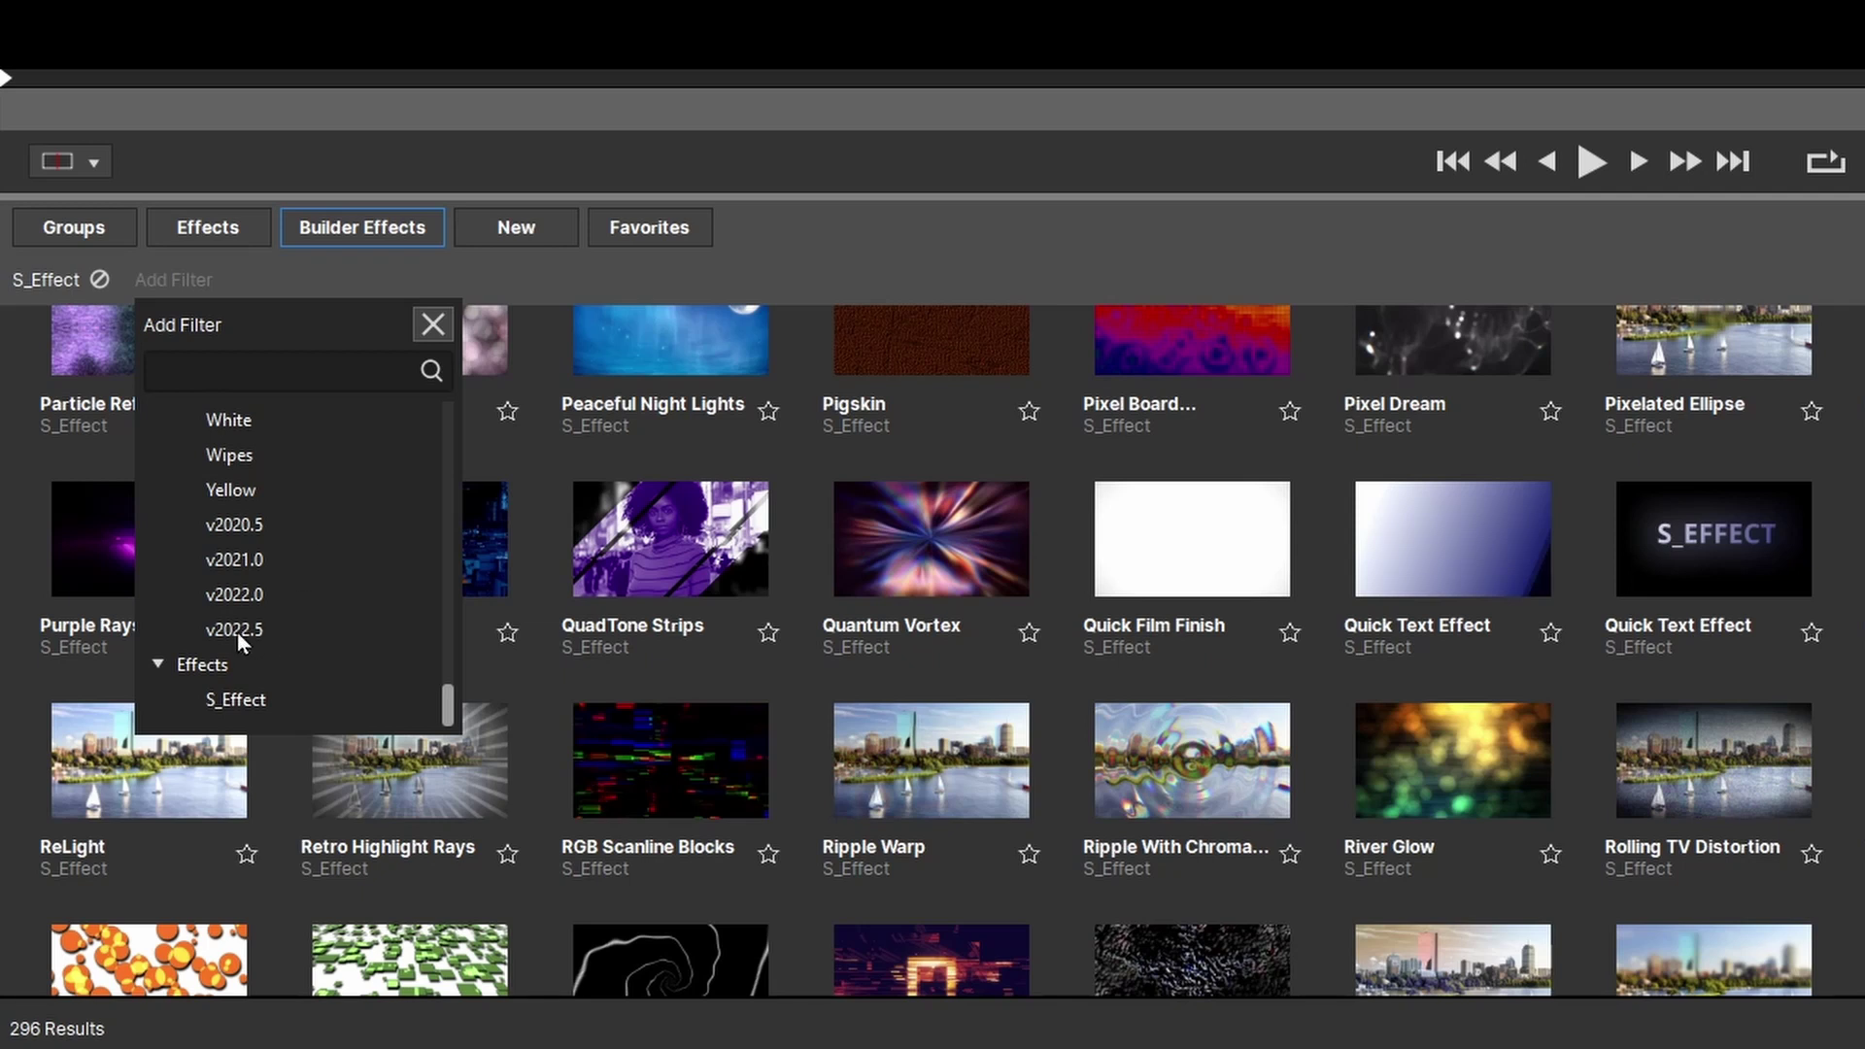
left_click(268, 636)
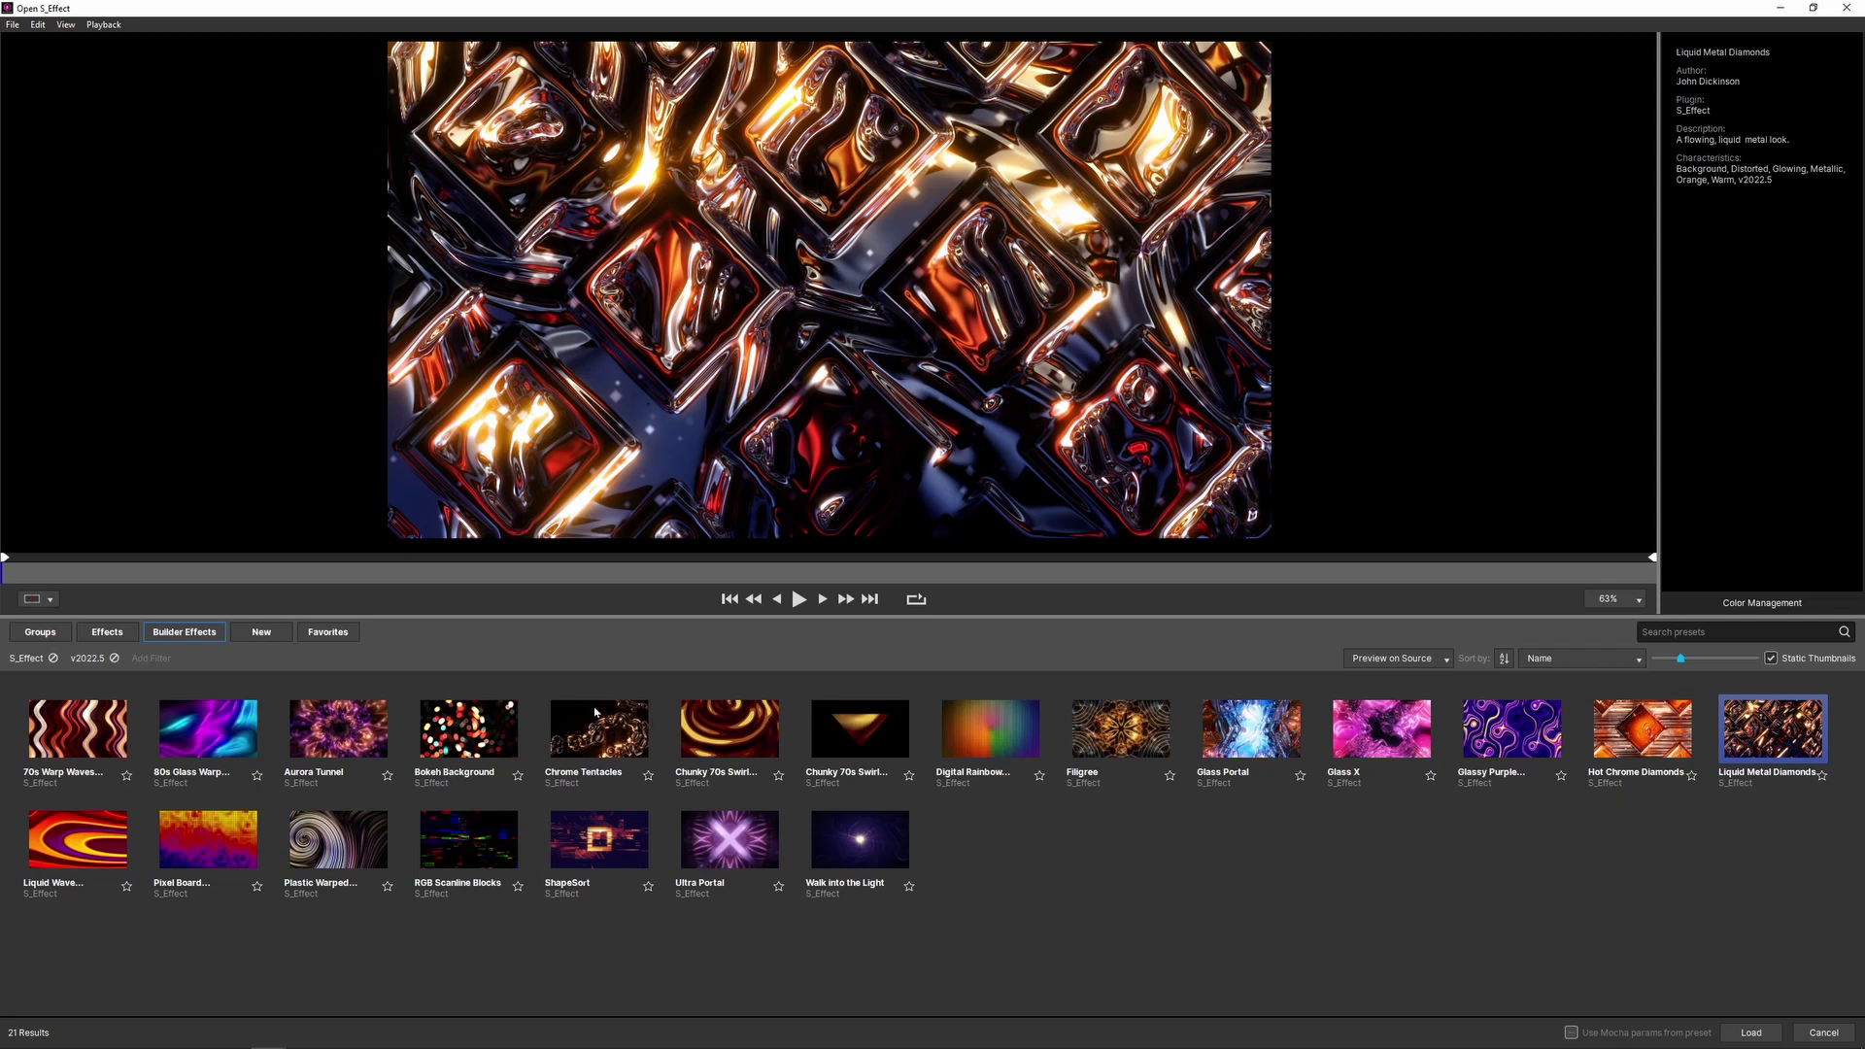
Step: Preview the Chrome Tentacles preset and load it into the builder
left_click(621, 743)
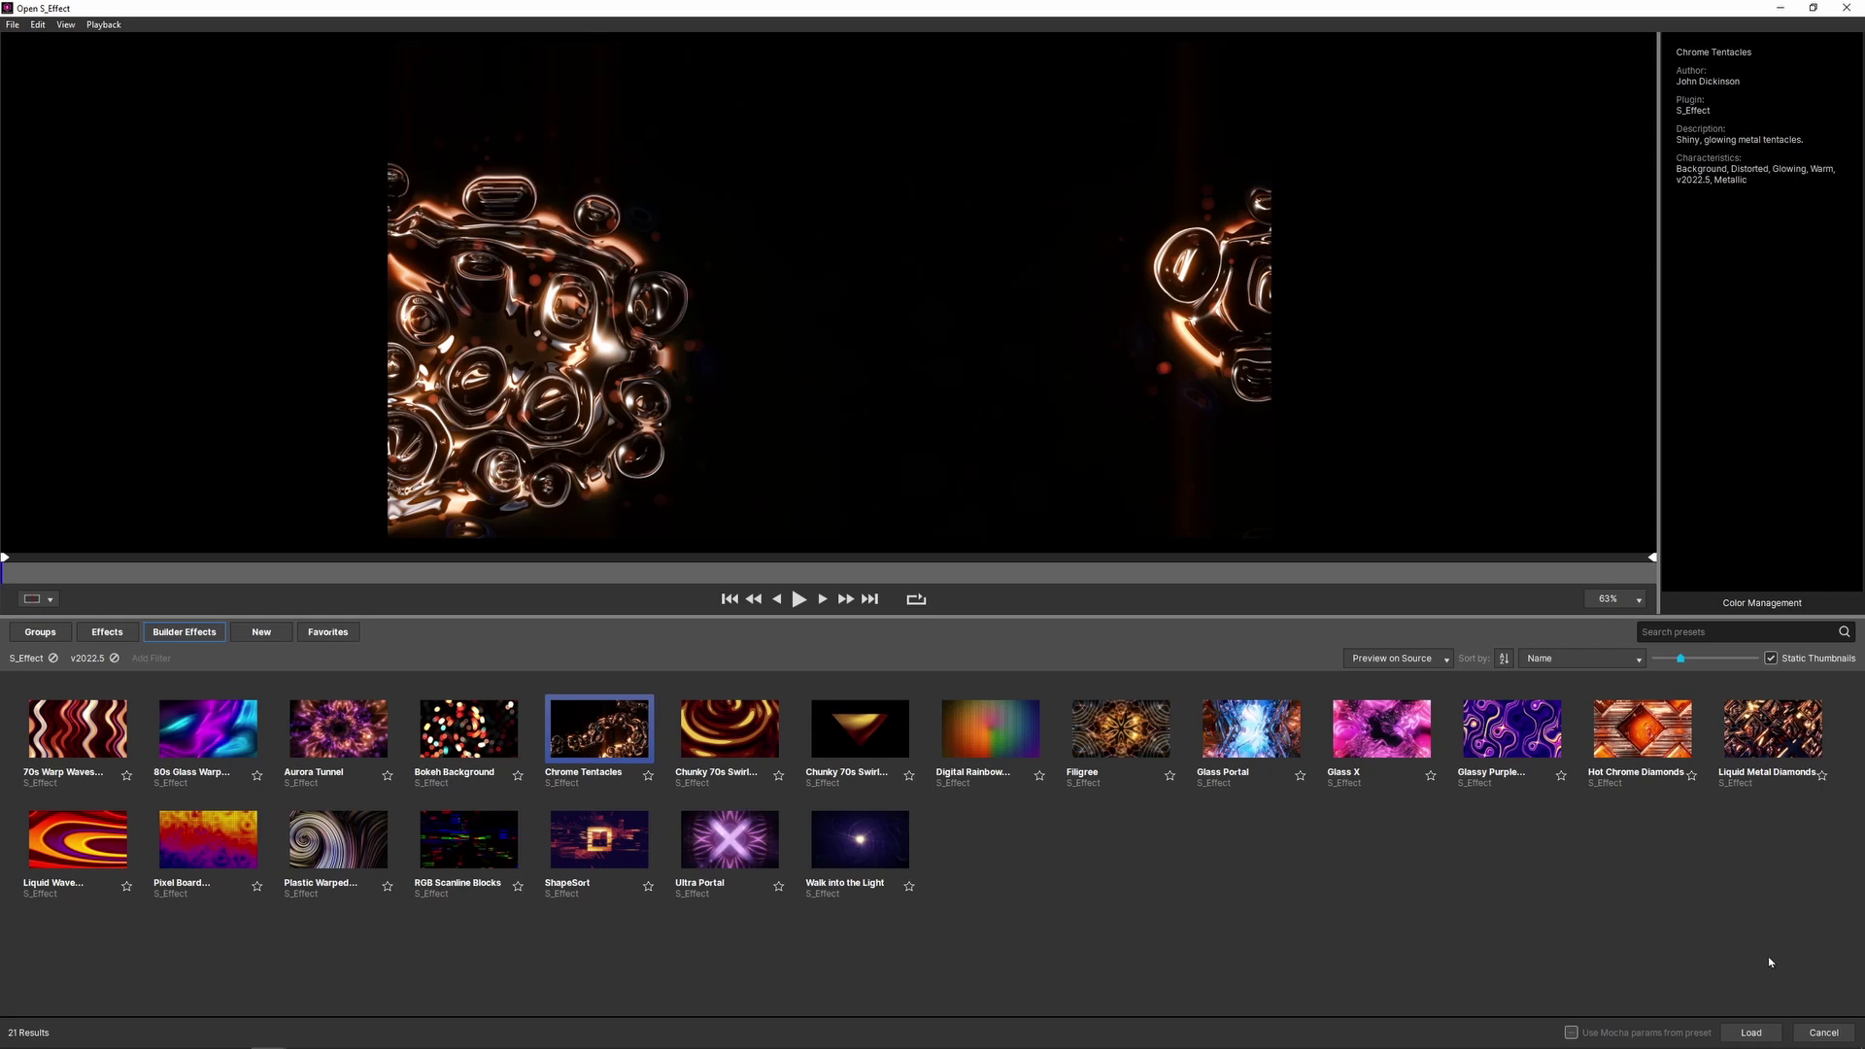
left_click(1750, 1033)
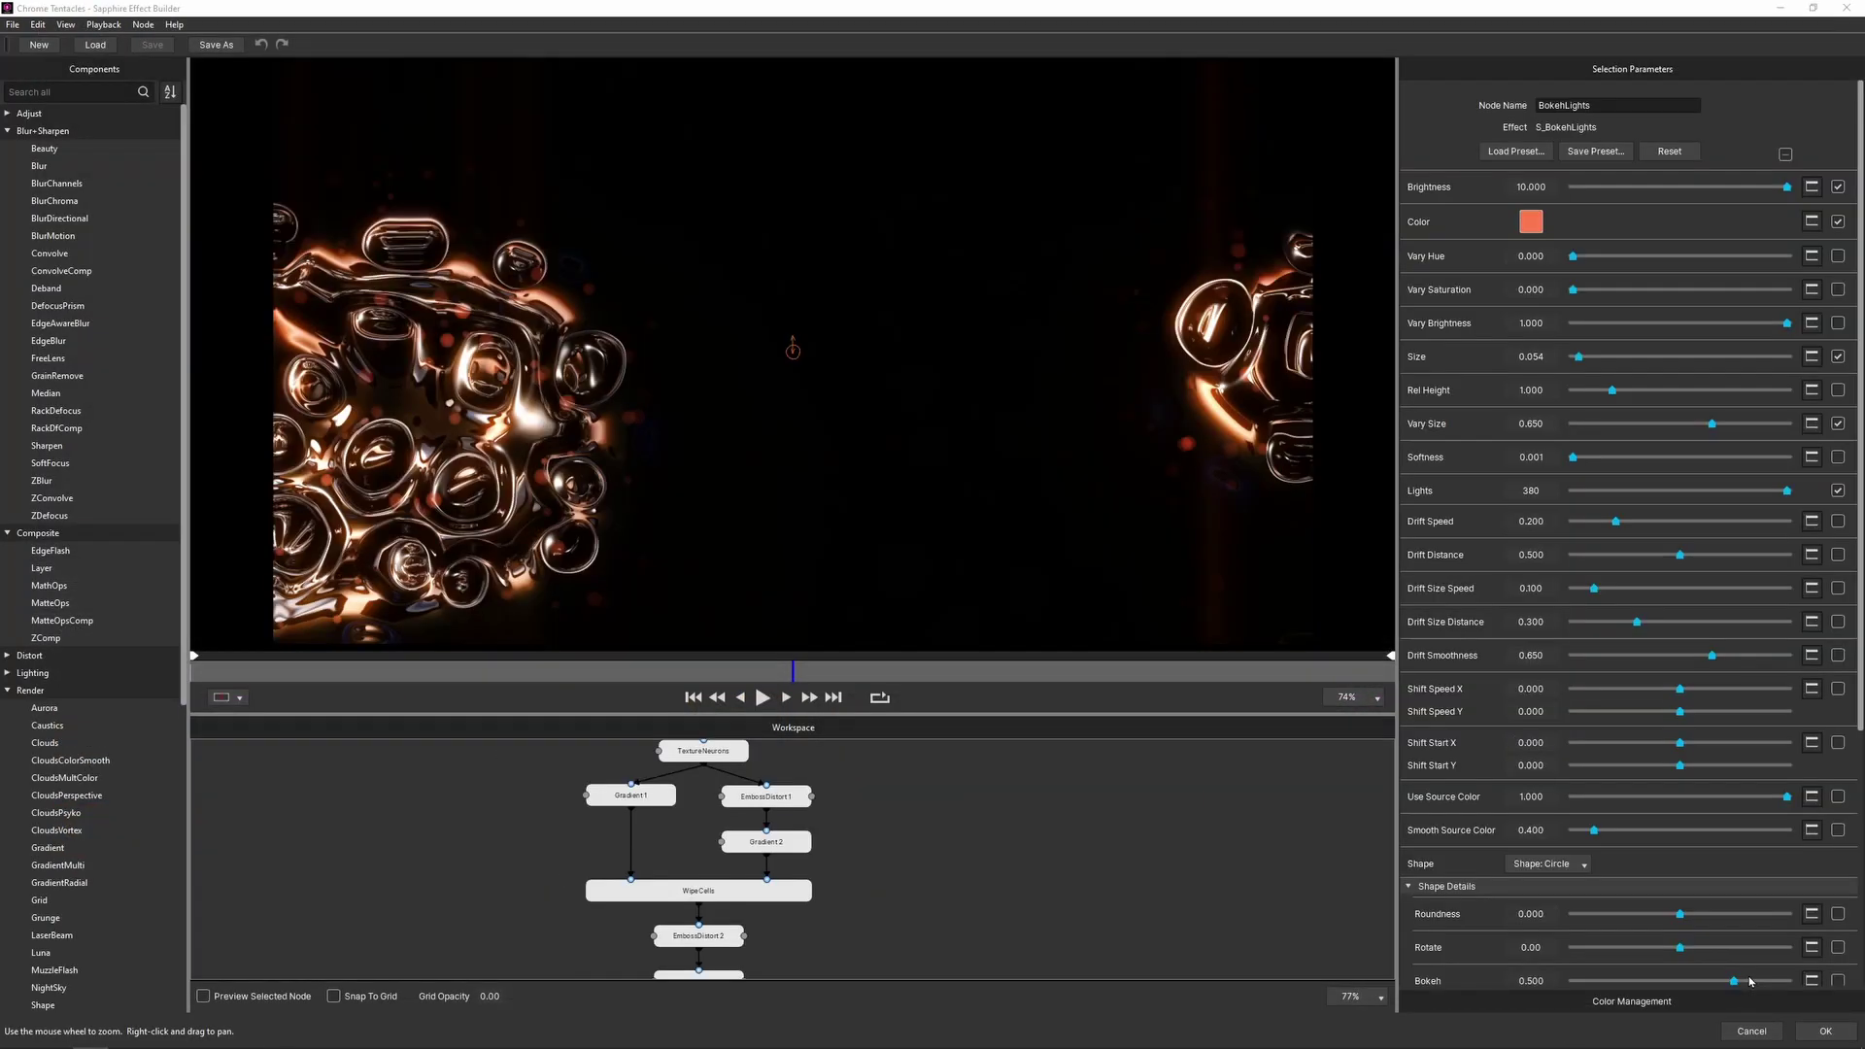
Step: Bring the graph's top into view and show TextureNeurons' settings, after checking Black Background
left_click_drag(878, 807, 886, 859)
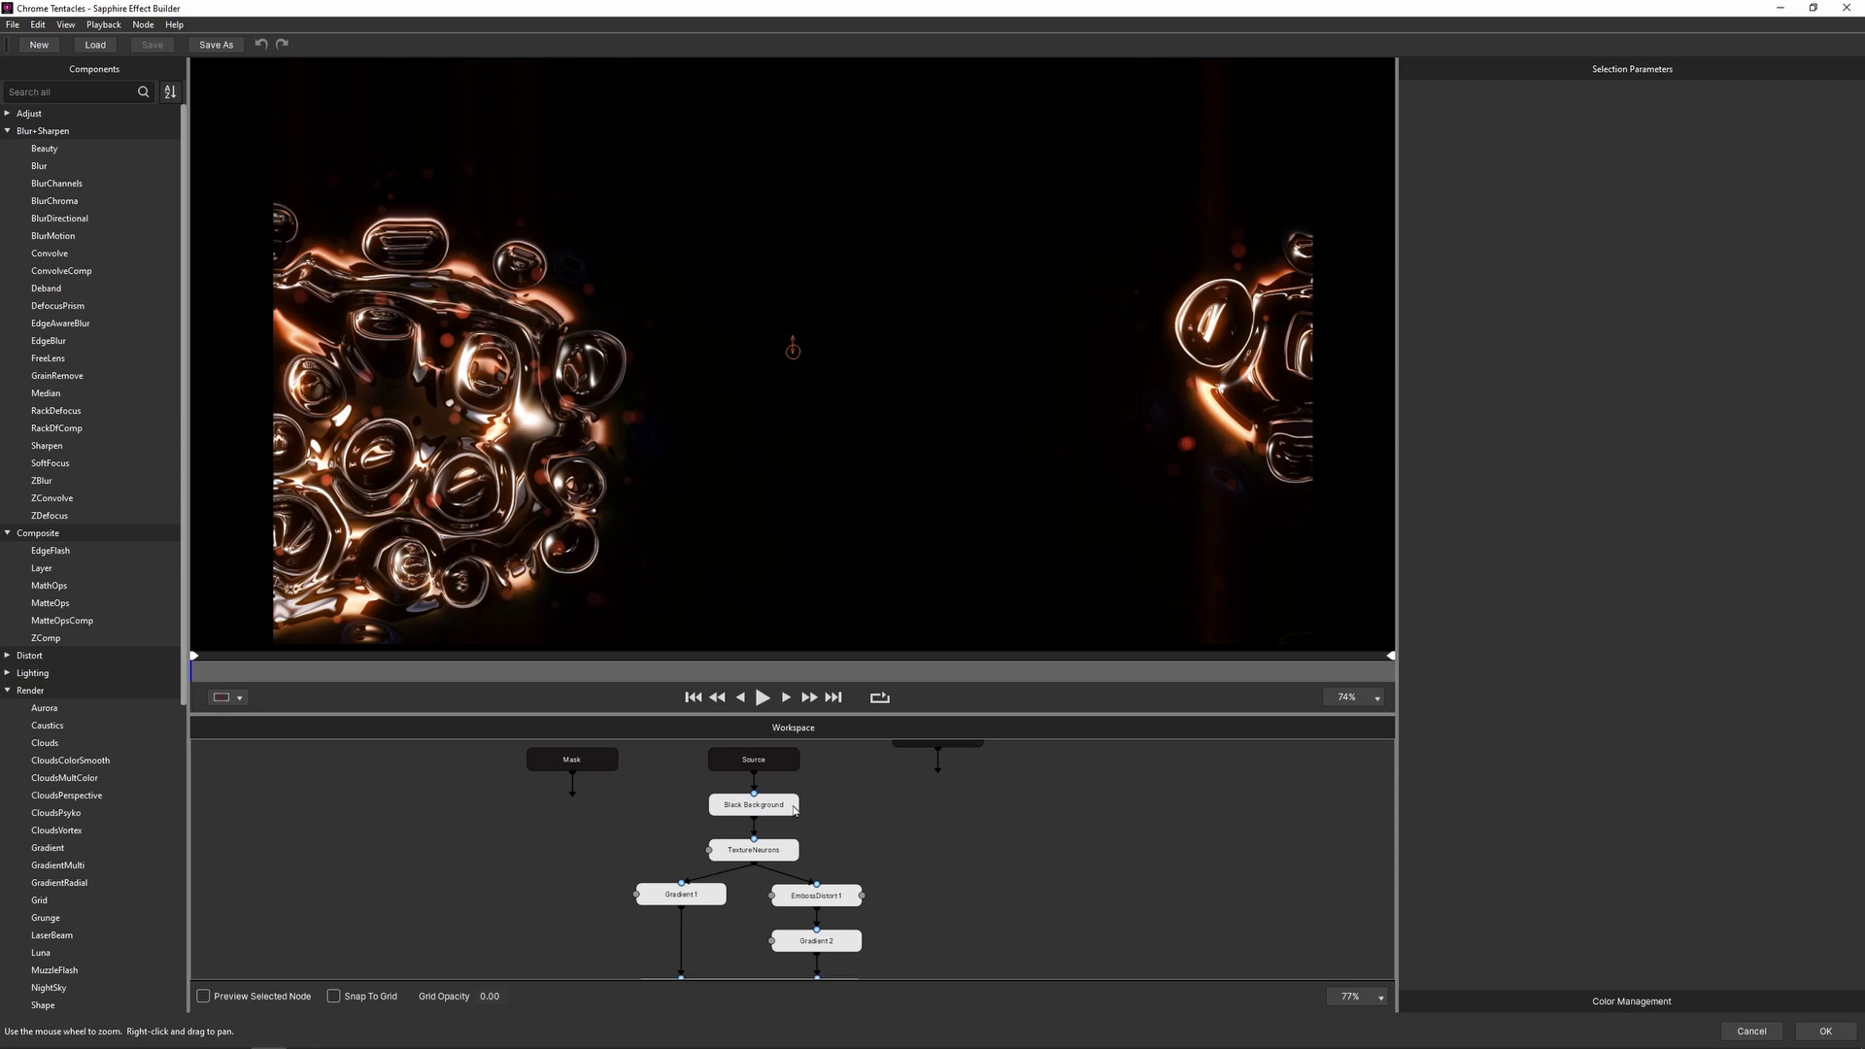
left_click(784, 853)
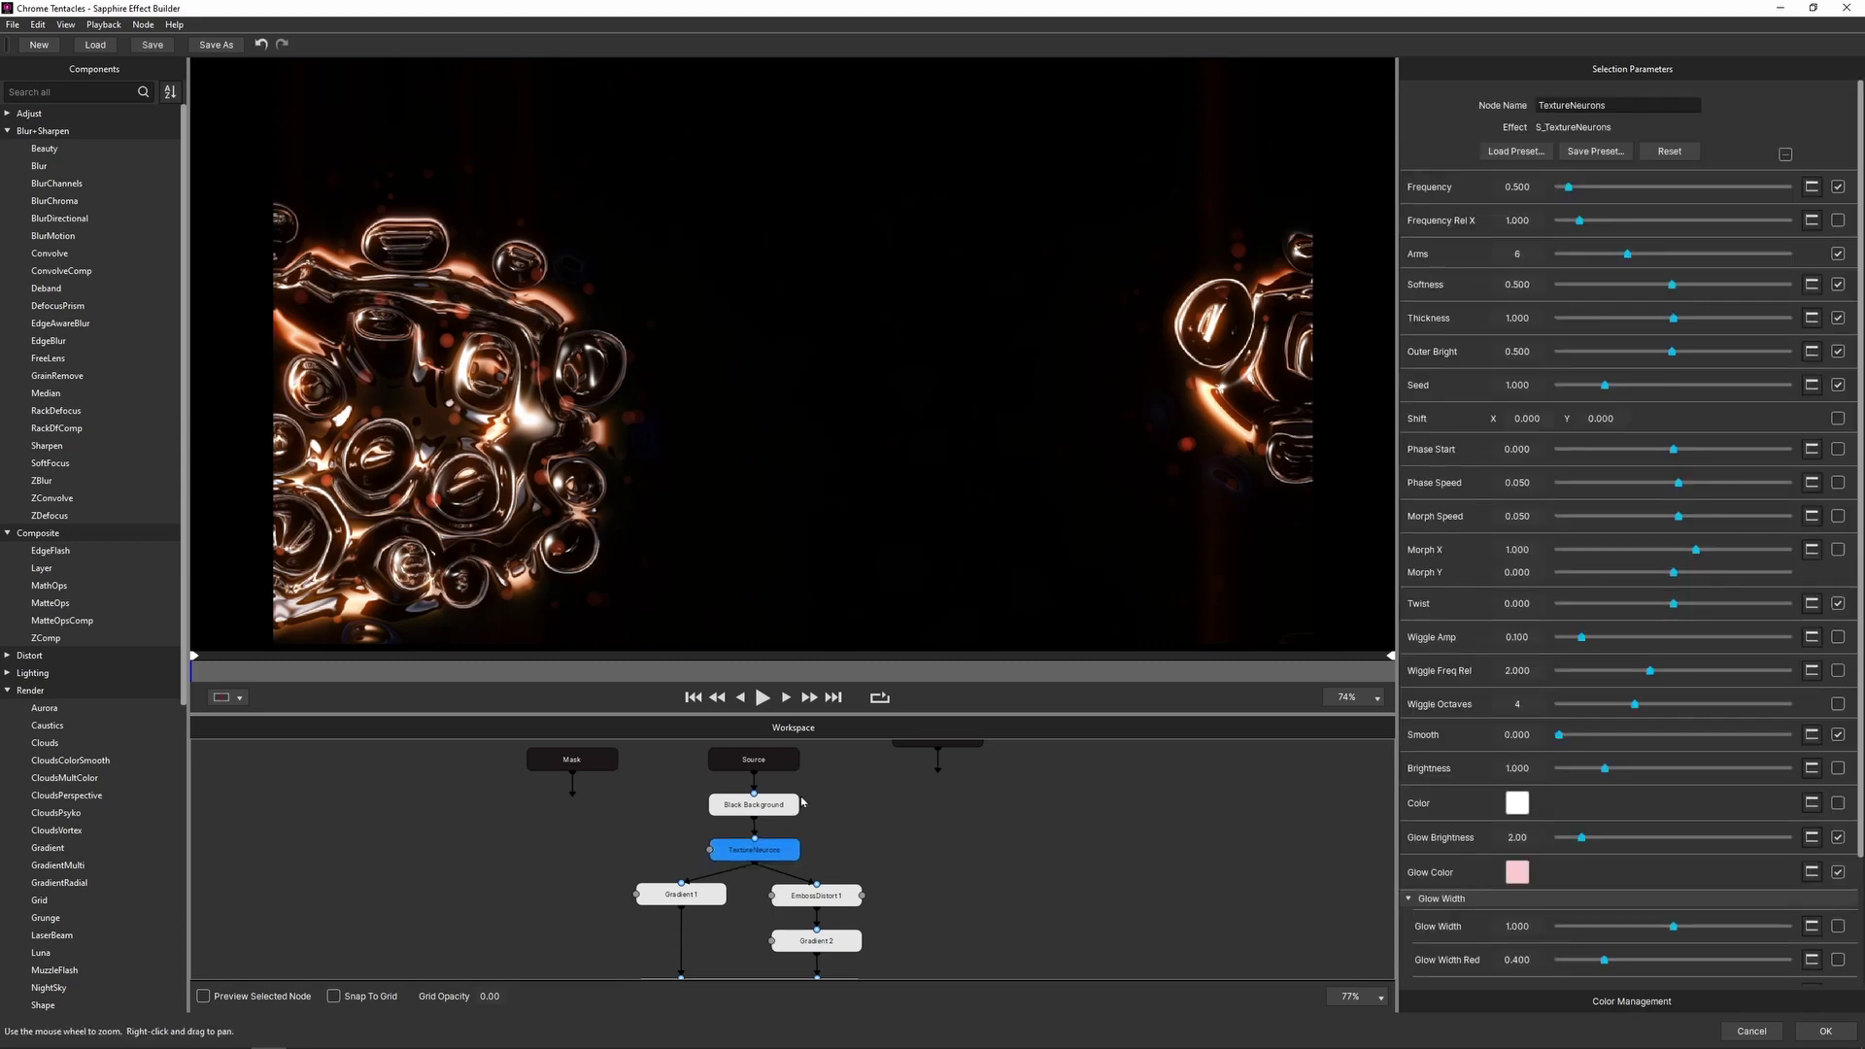
left_click(788, 809)
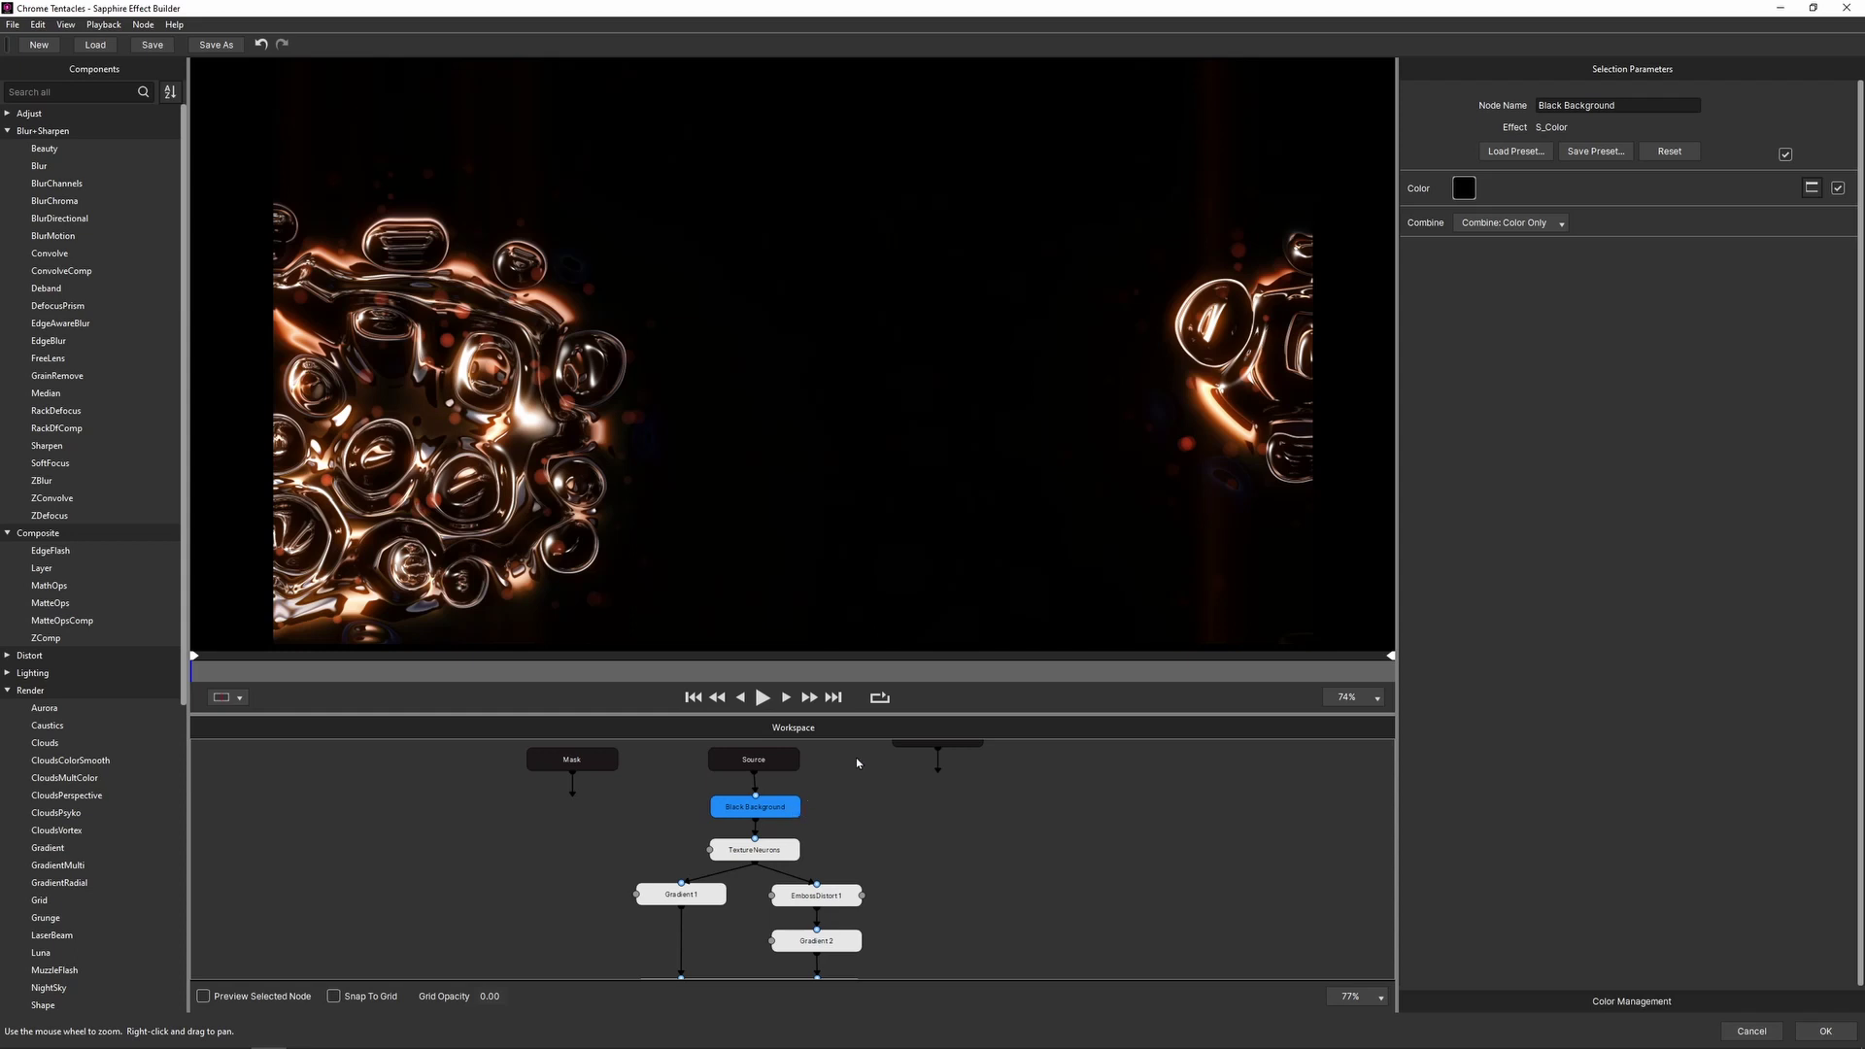
left_click(783, 852)
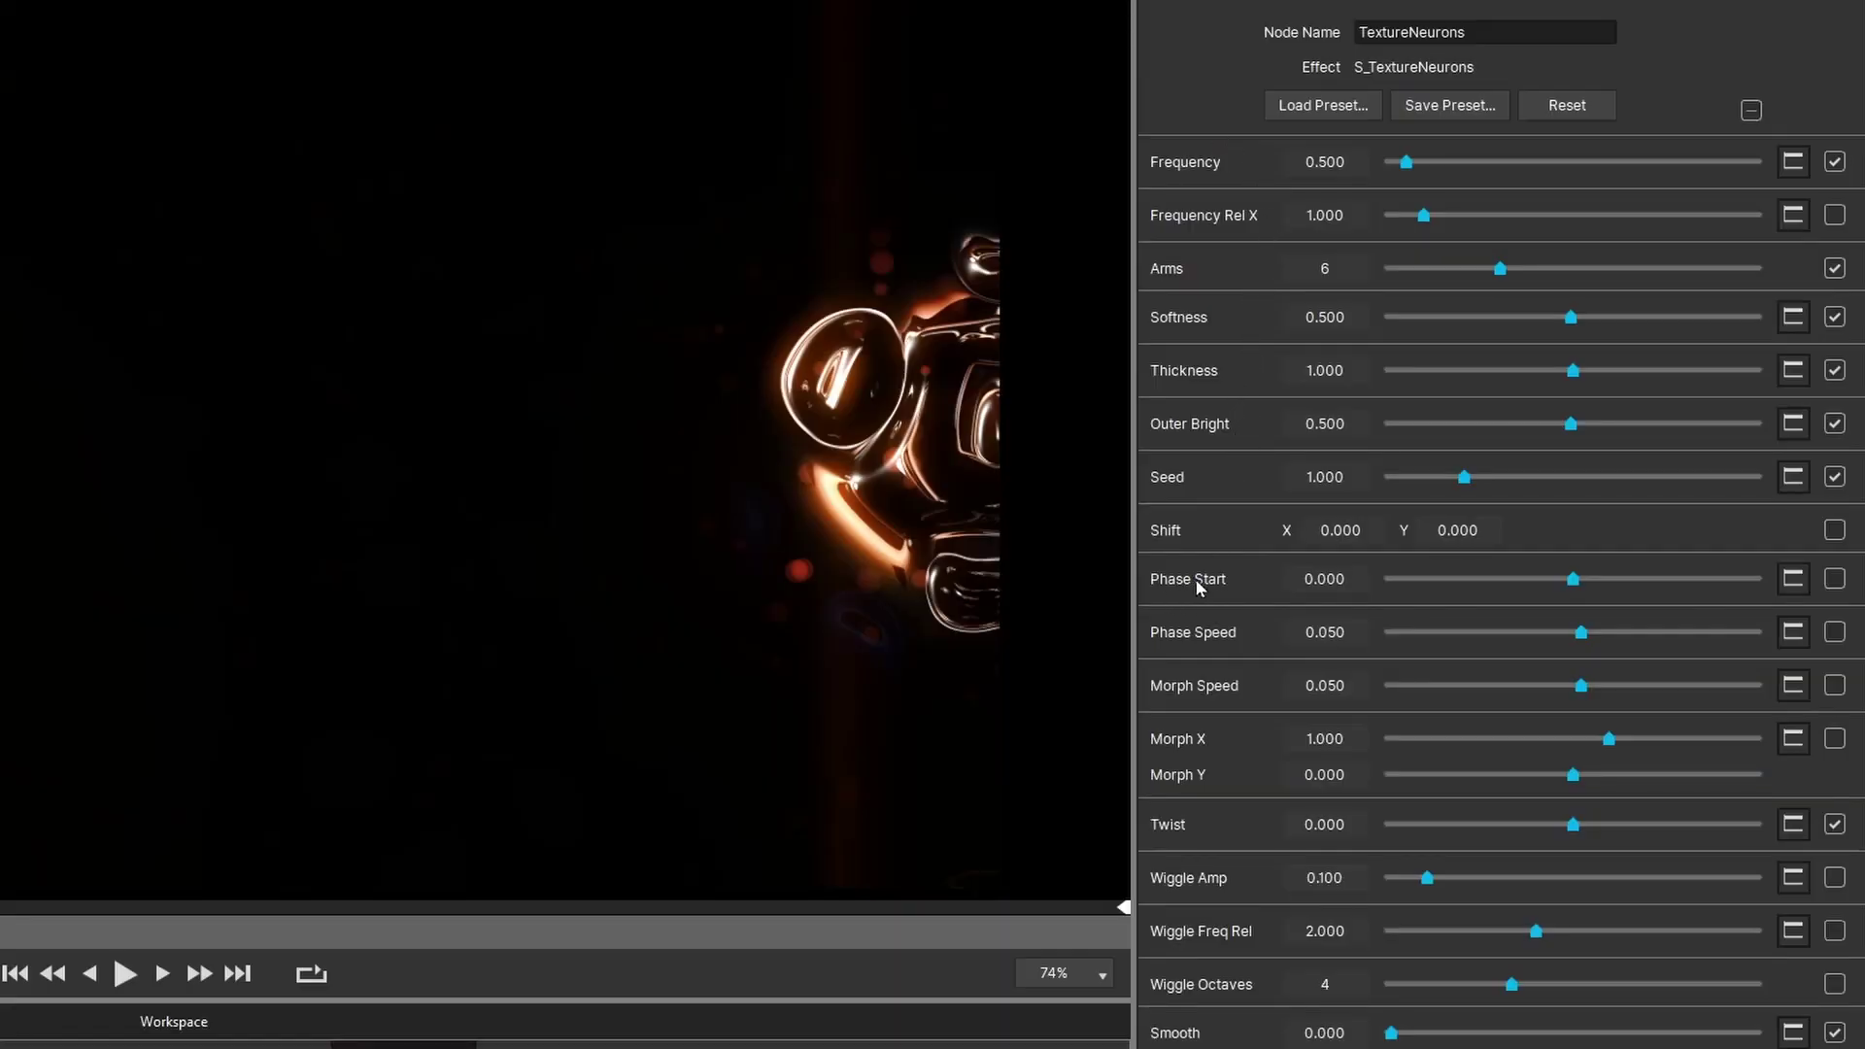
Step: Lower TextureNeurons Phase Start to -0.138 and reposition the node graph
left_click_drag(1572, 580, 1573, 587)
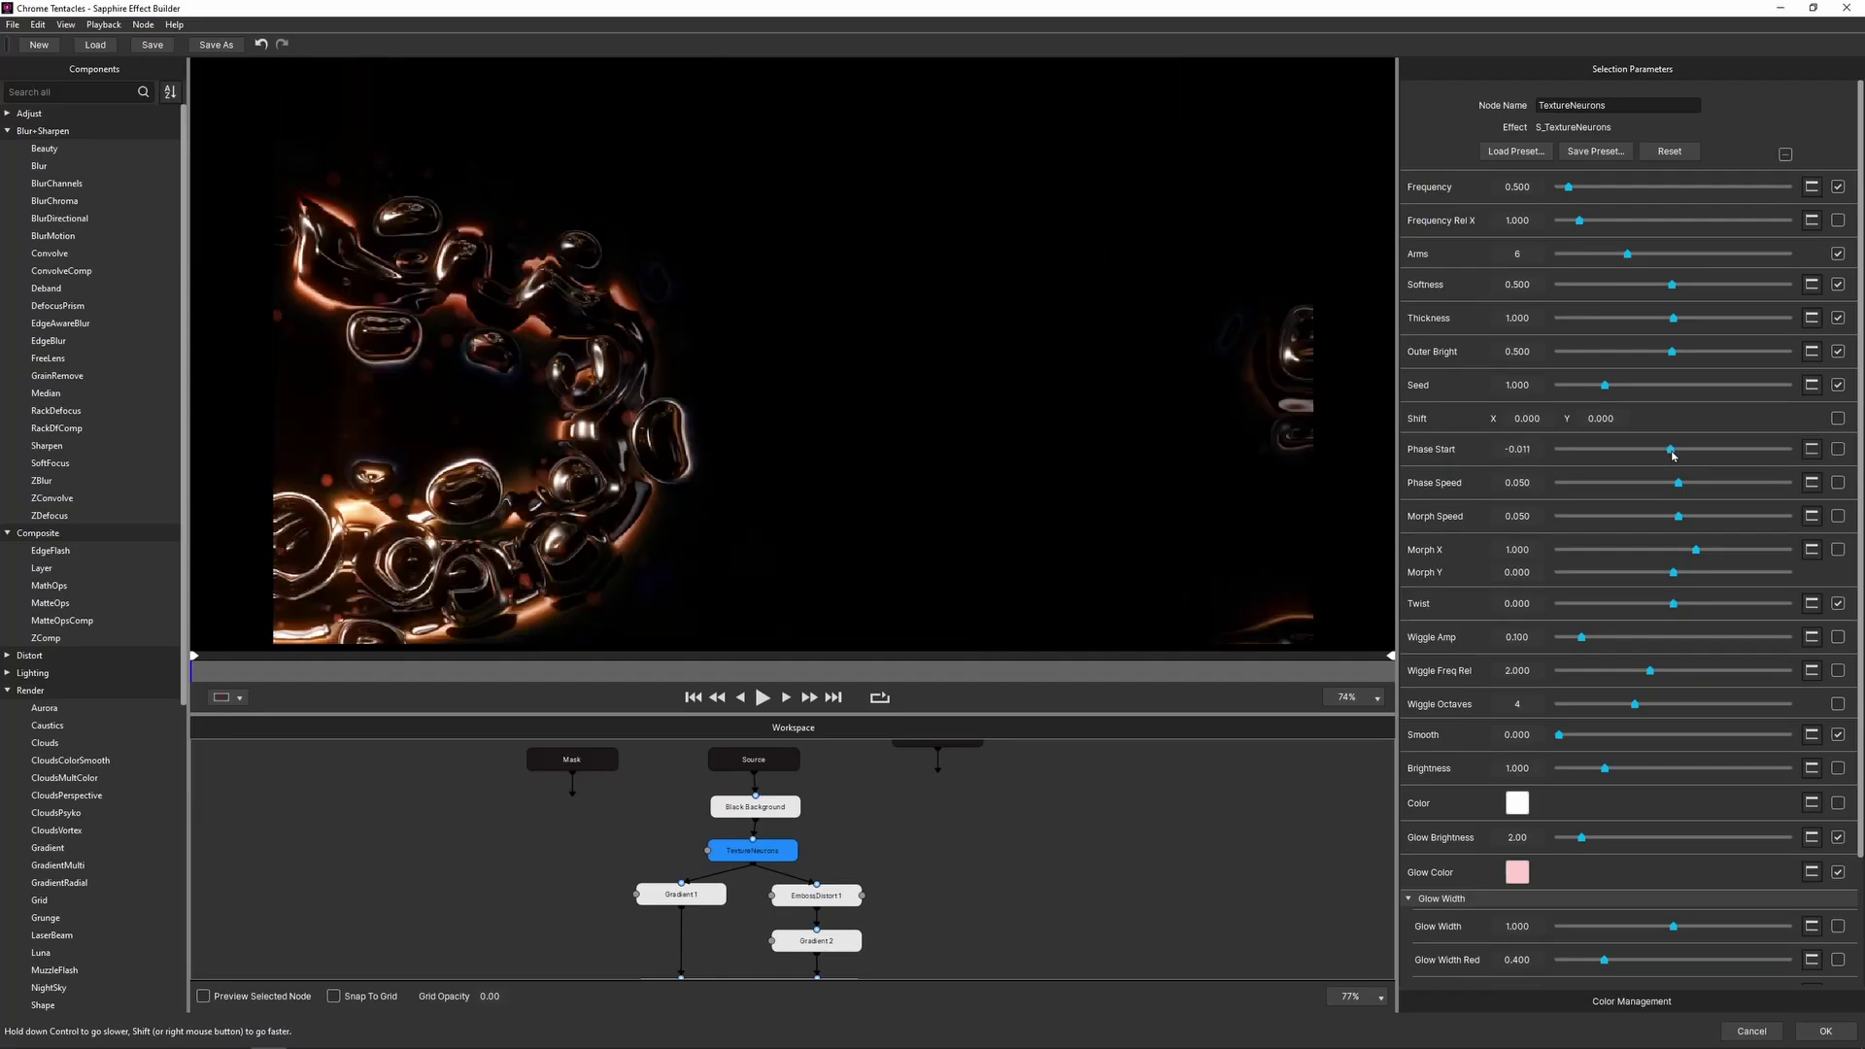
left_click_drag(1672, 455, 1644, 455)
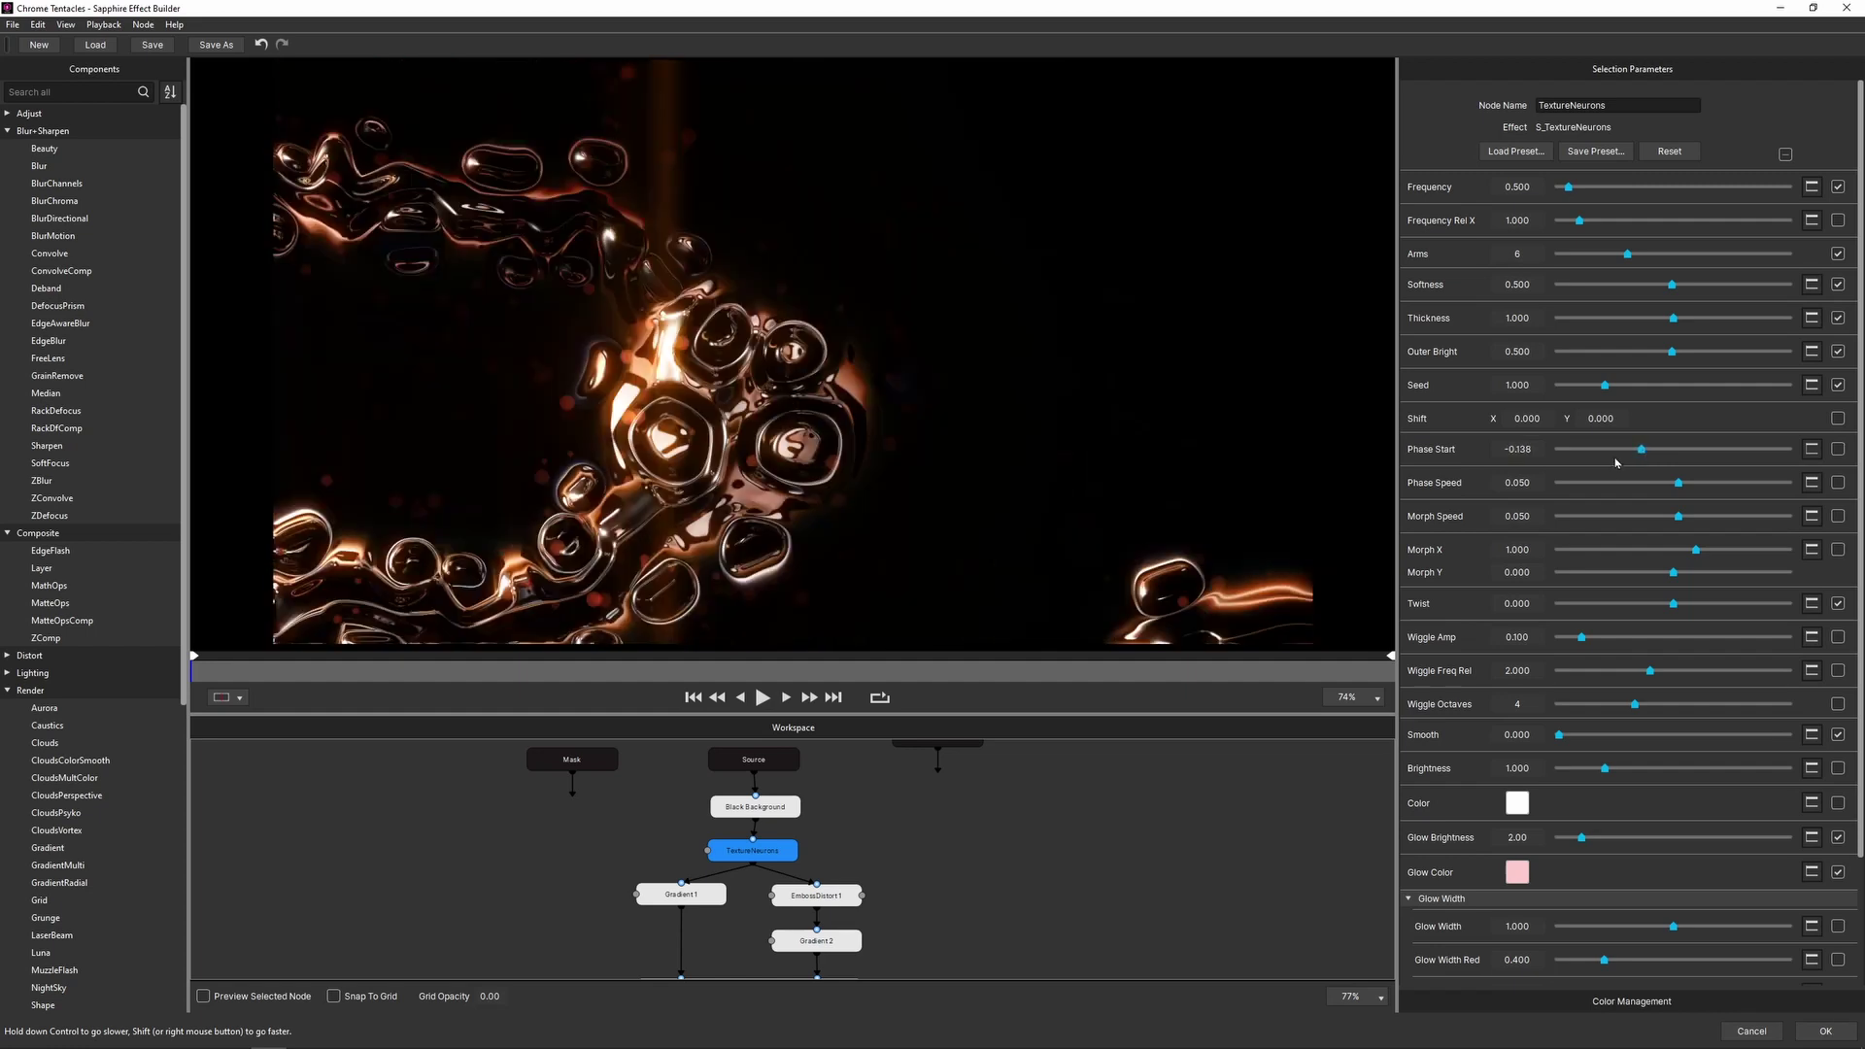
left_click_drag(760, 852, 823, 827)
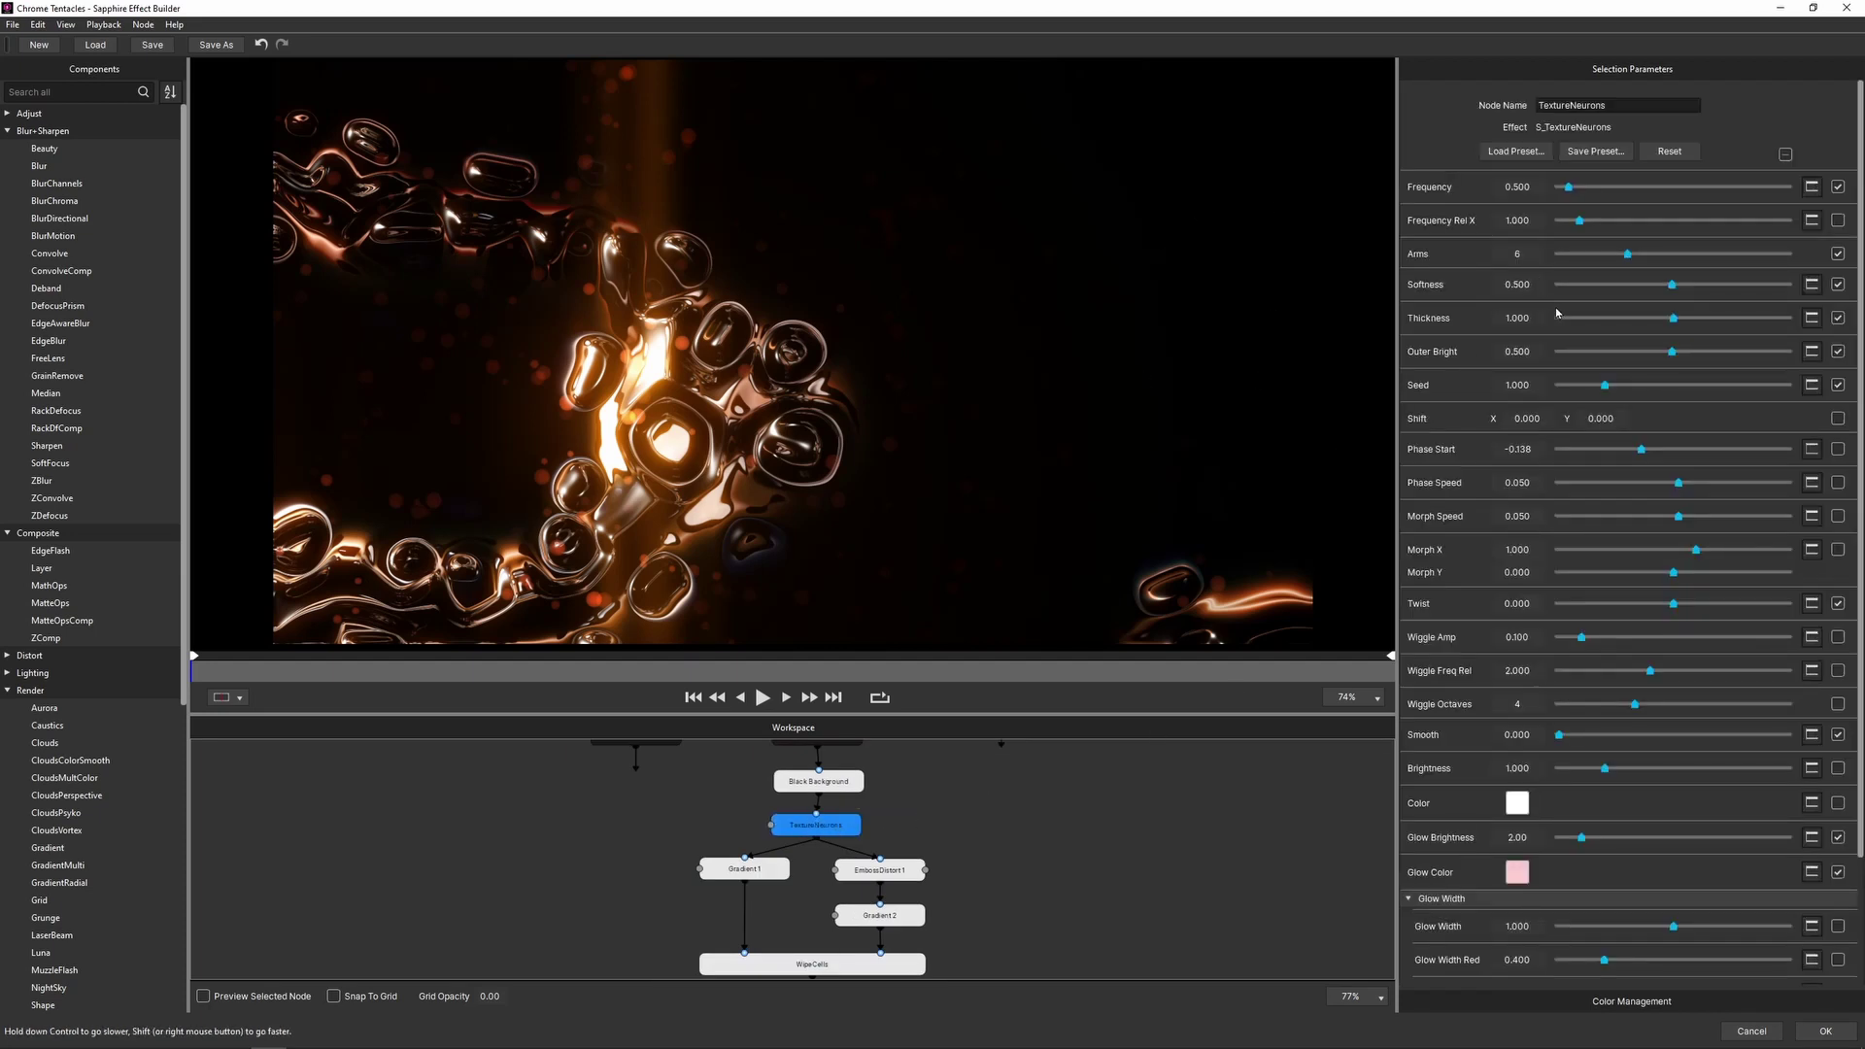
Step: Set Morph X to 1.222 after undoing an overshoot, then reopen the preset browser
left_click_drag(1696, 549, 1765, 552)
key("ctrl+z")
left_click_drag(1696, 550, 1701, 553)
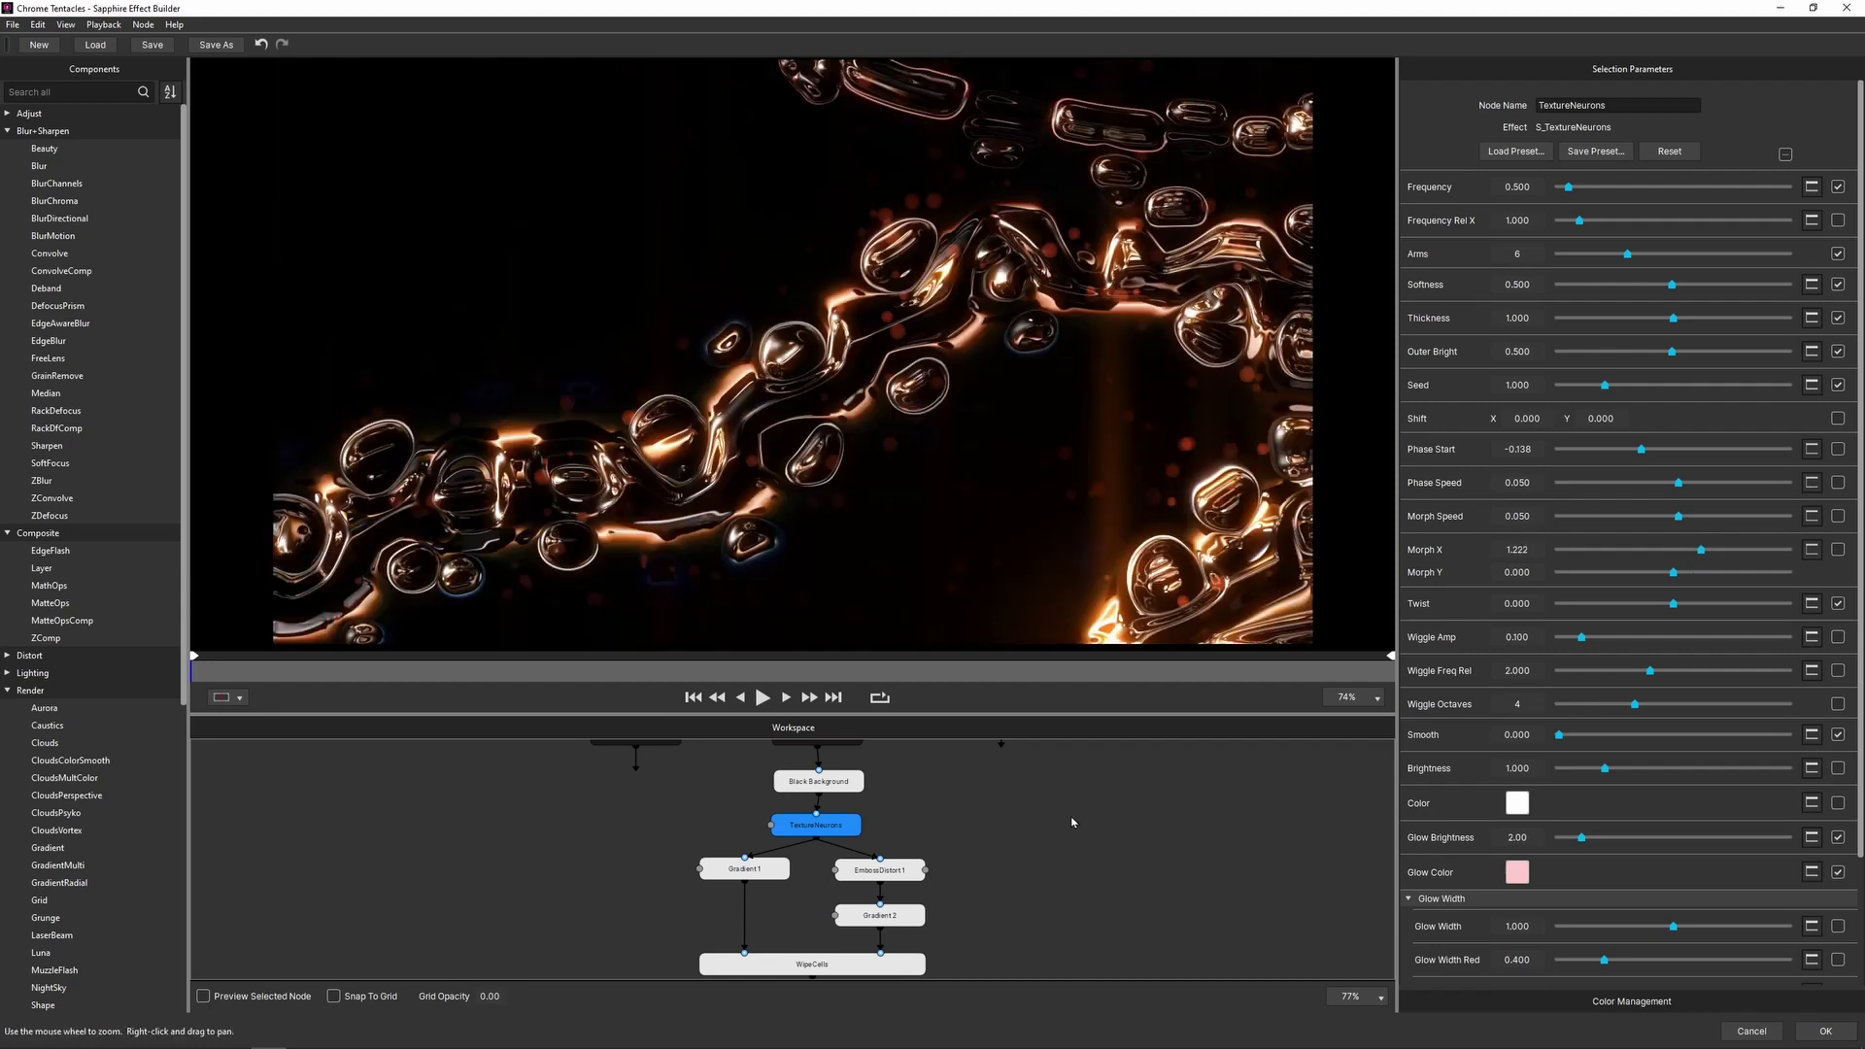
left_click(95, 45)
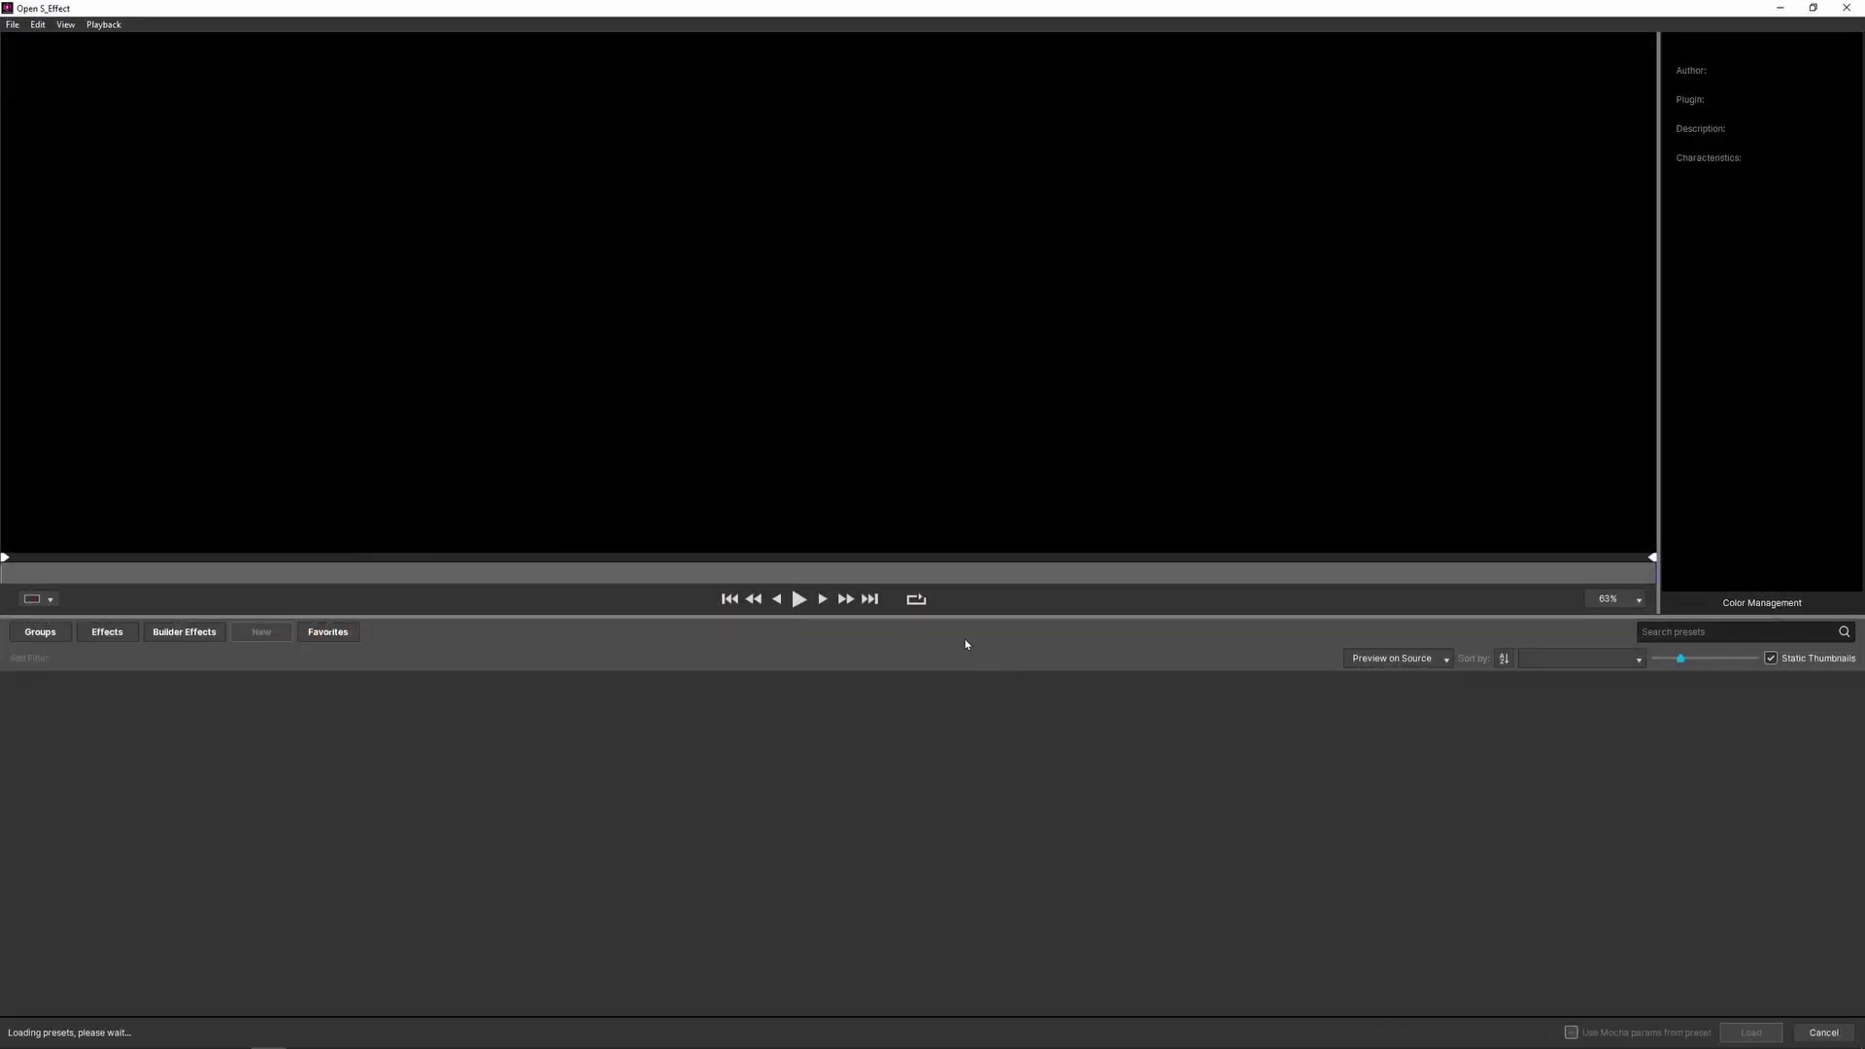
Step: Filter presets to v2022.5 and select the 80s Glass Warp Background preset
left_click(93, 659)
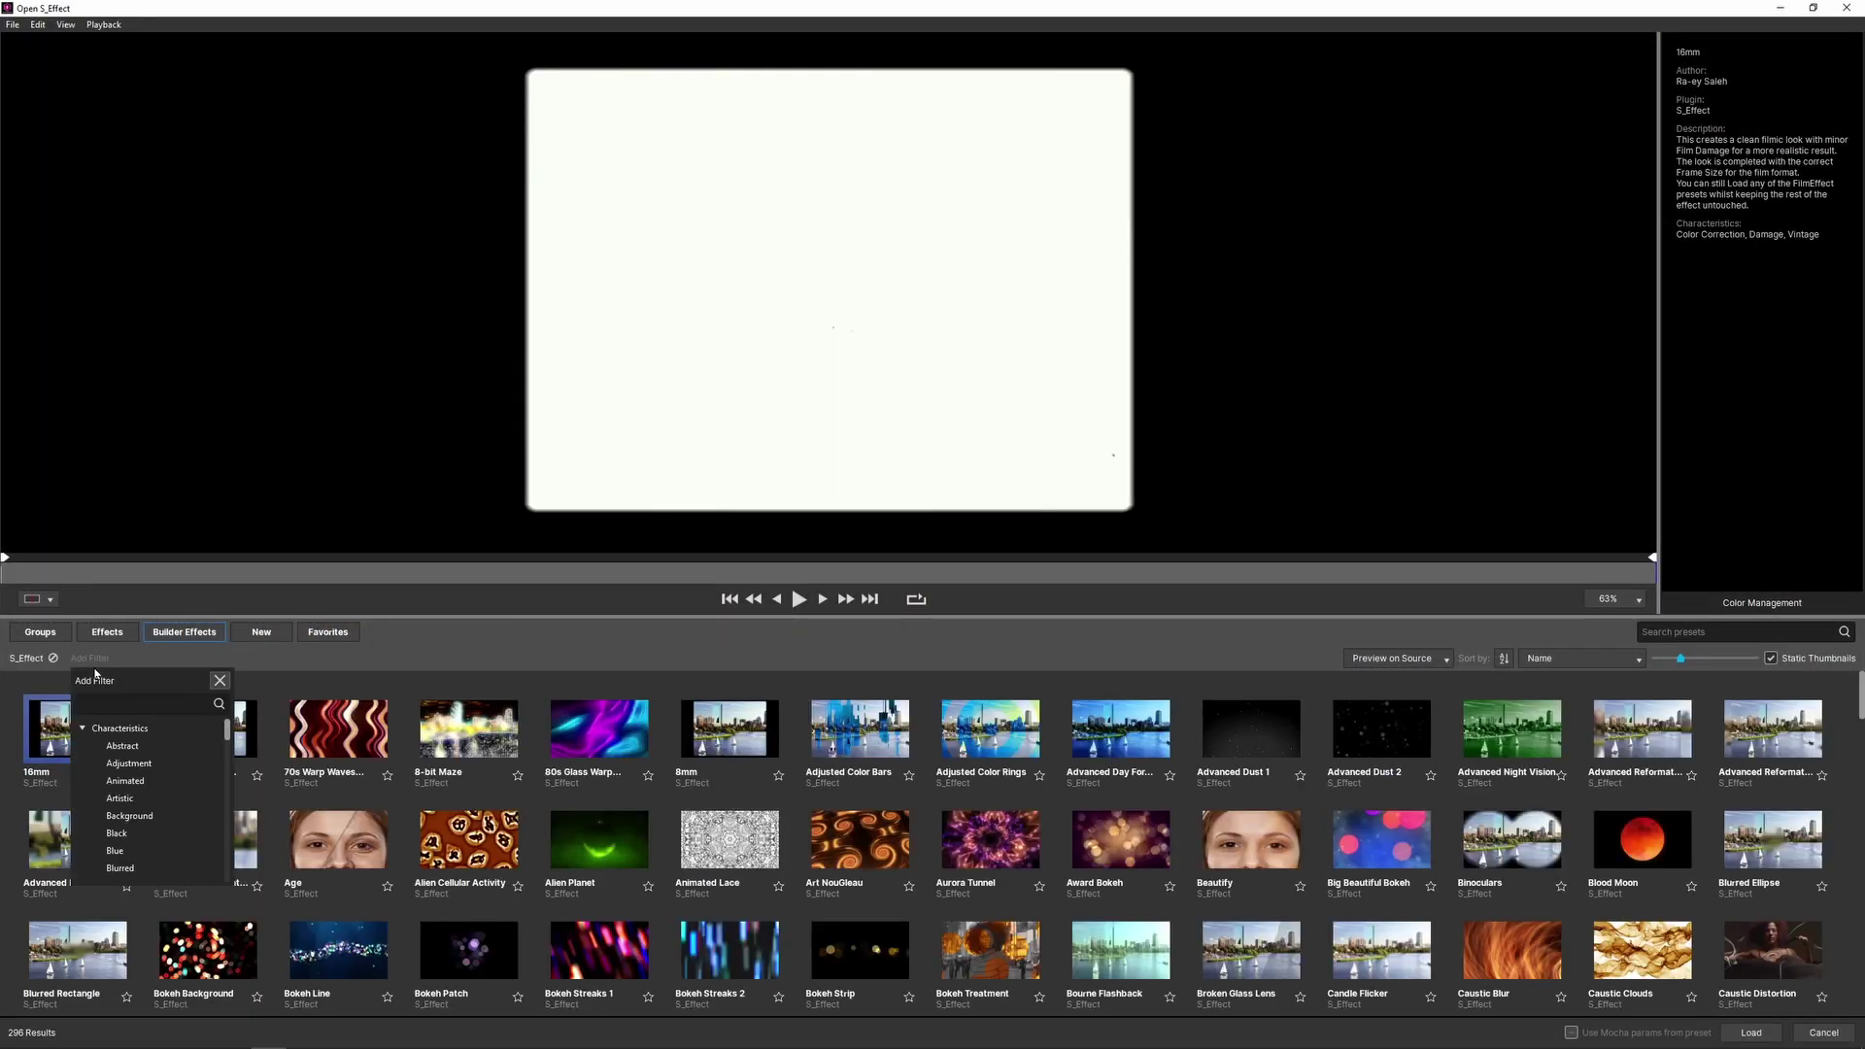
left_click_drag(230, 738, 230, 877)
left_click(118, 834)
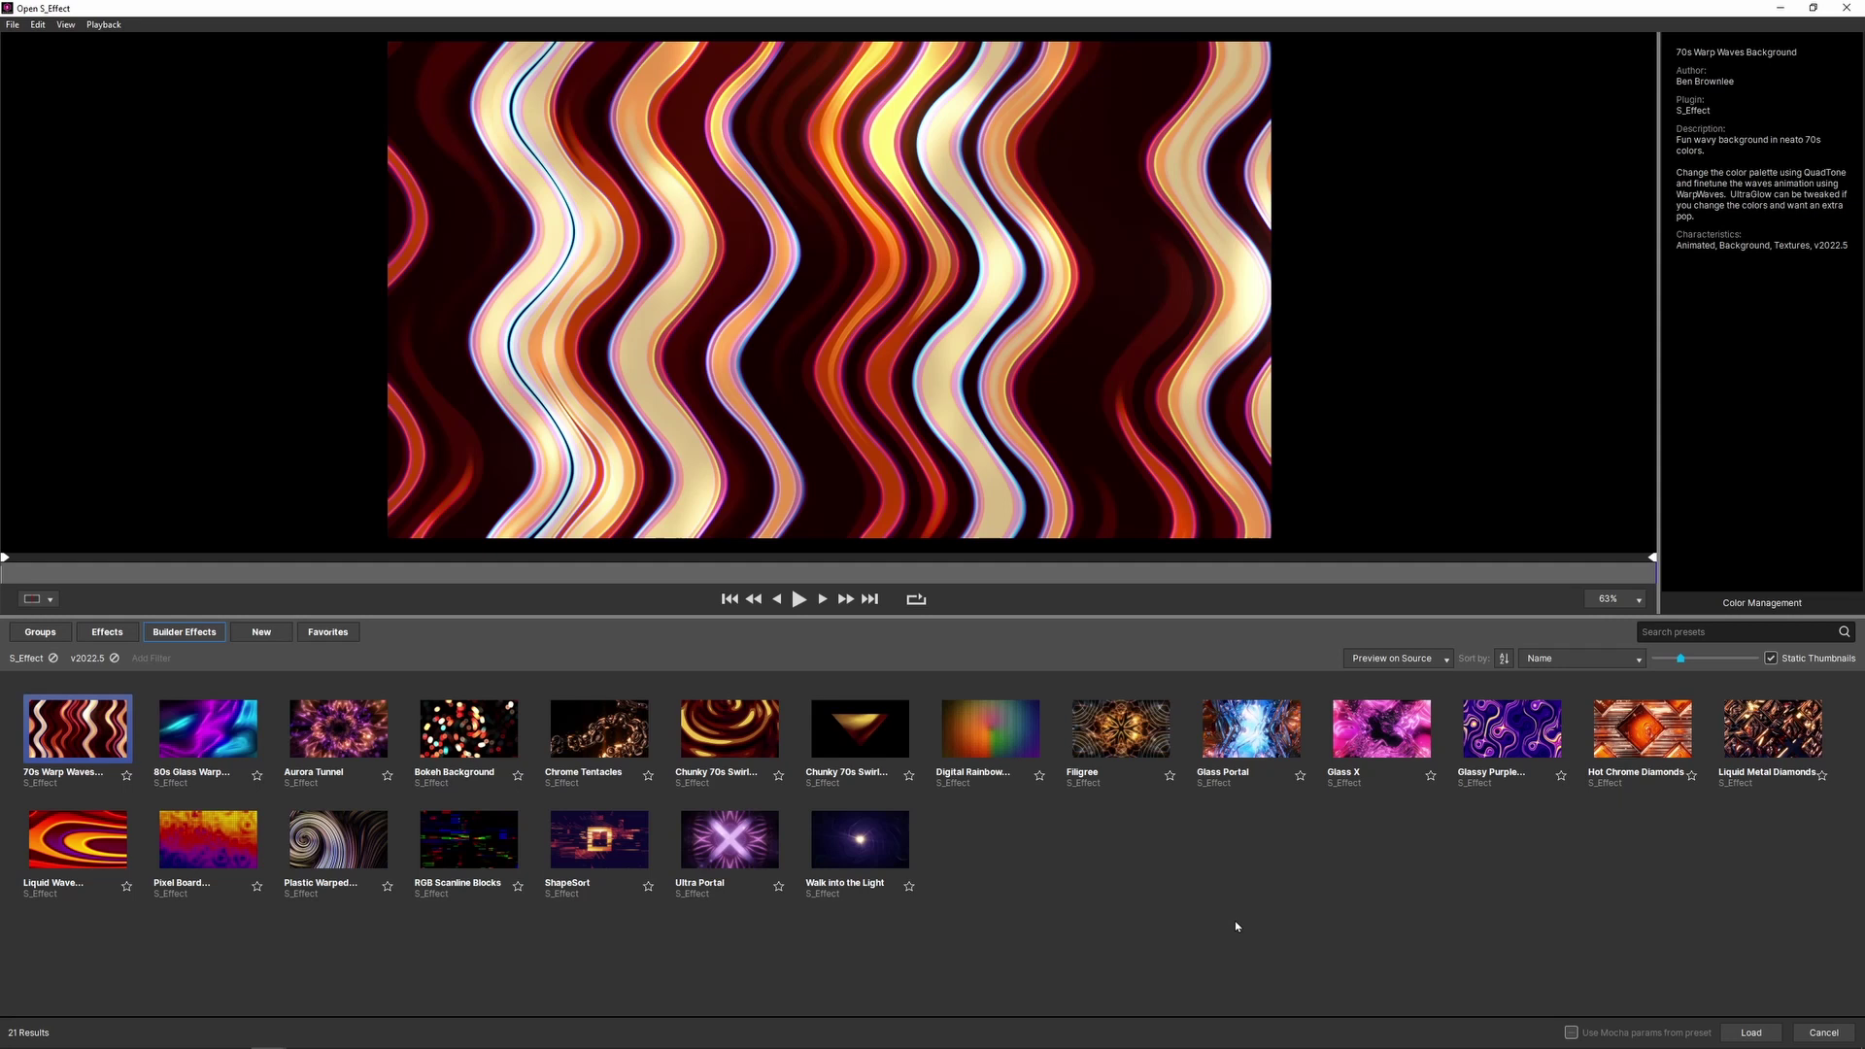
left_click(209, 729)
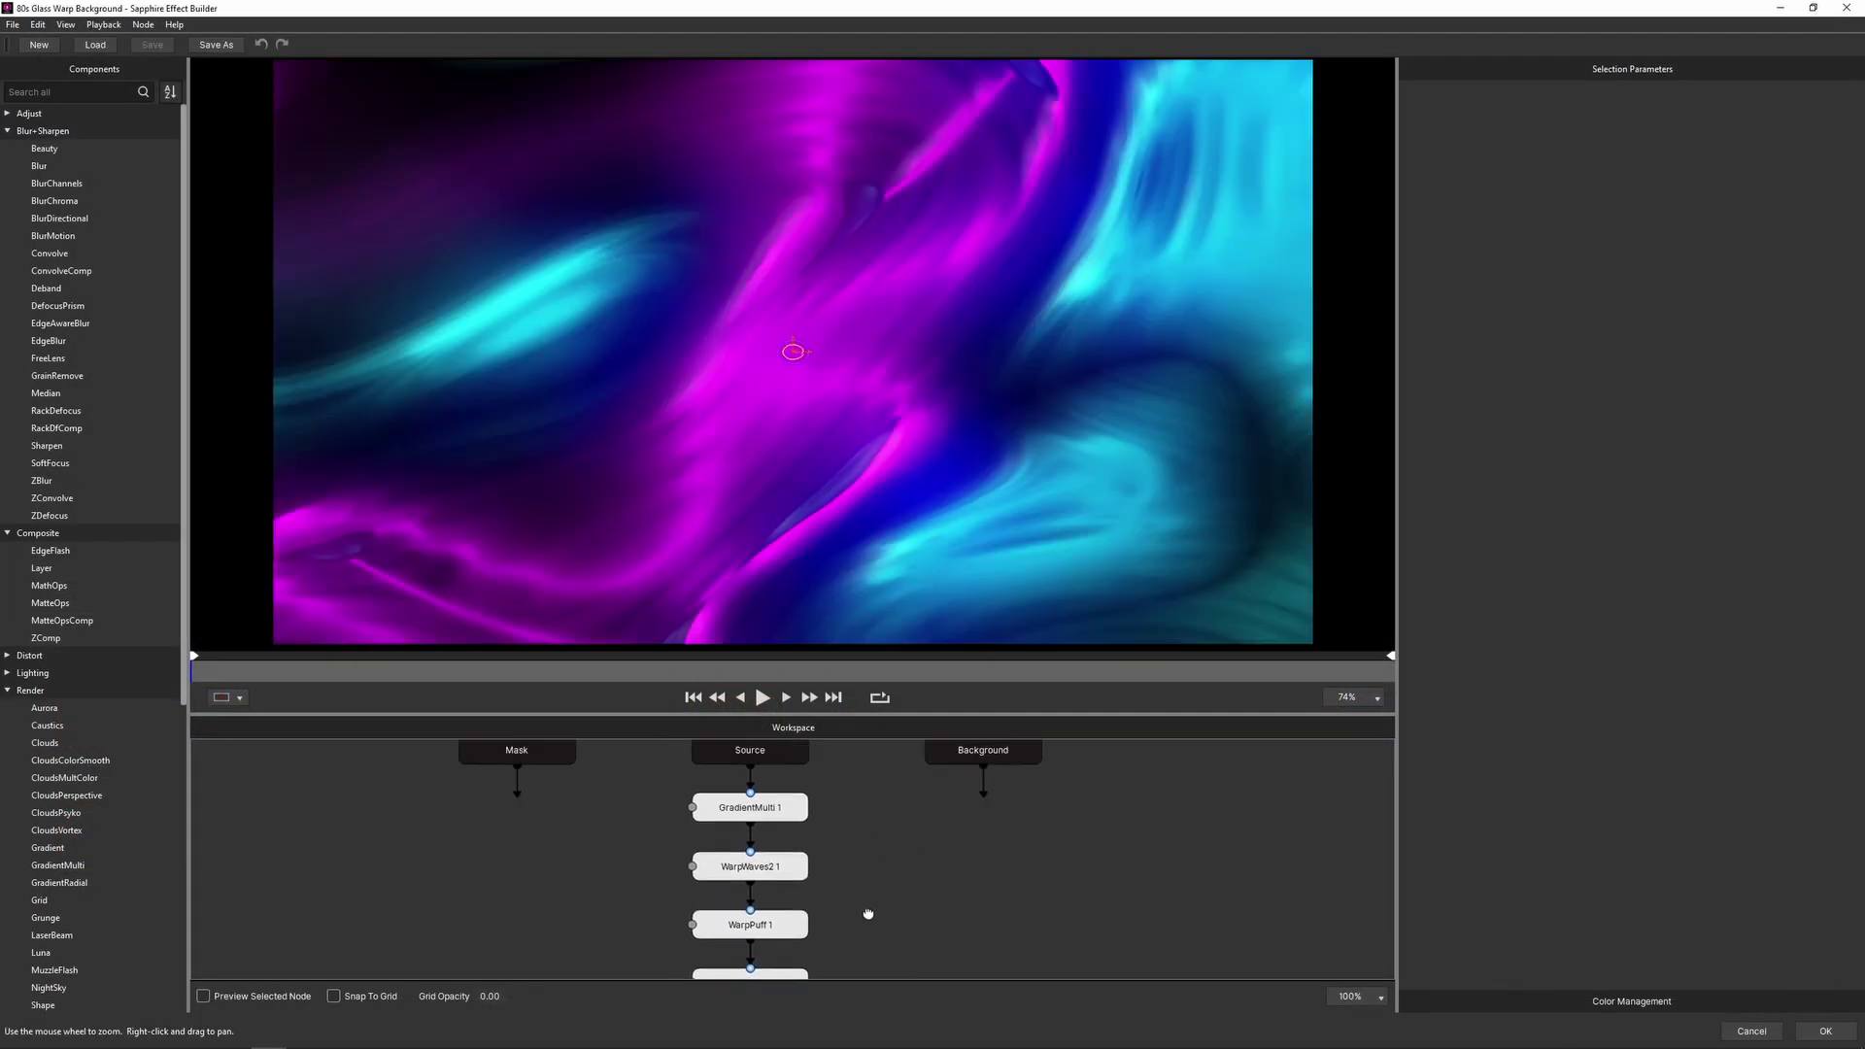
Step: Set WarpWaves2 1 A Phase Start to -2.821 and B Phase Start to 2.019
left_click(746, 824)
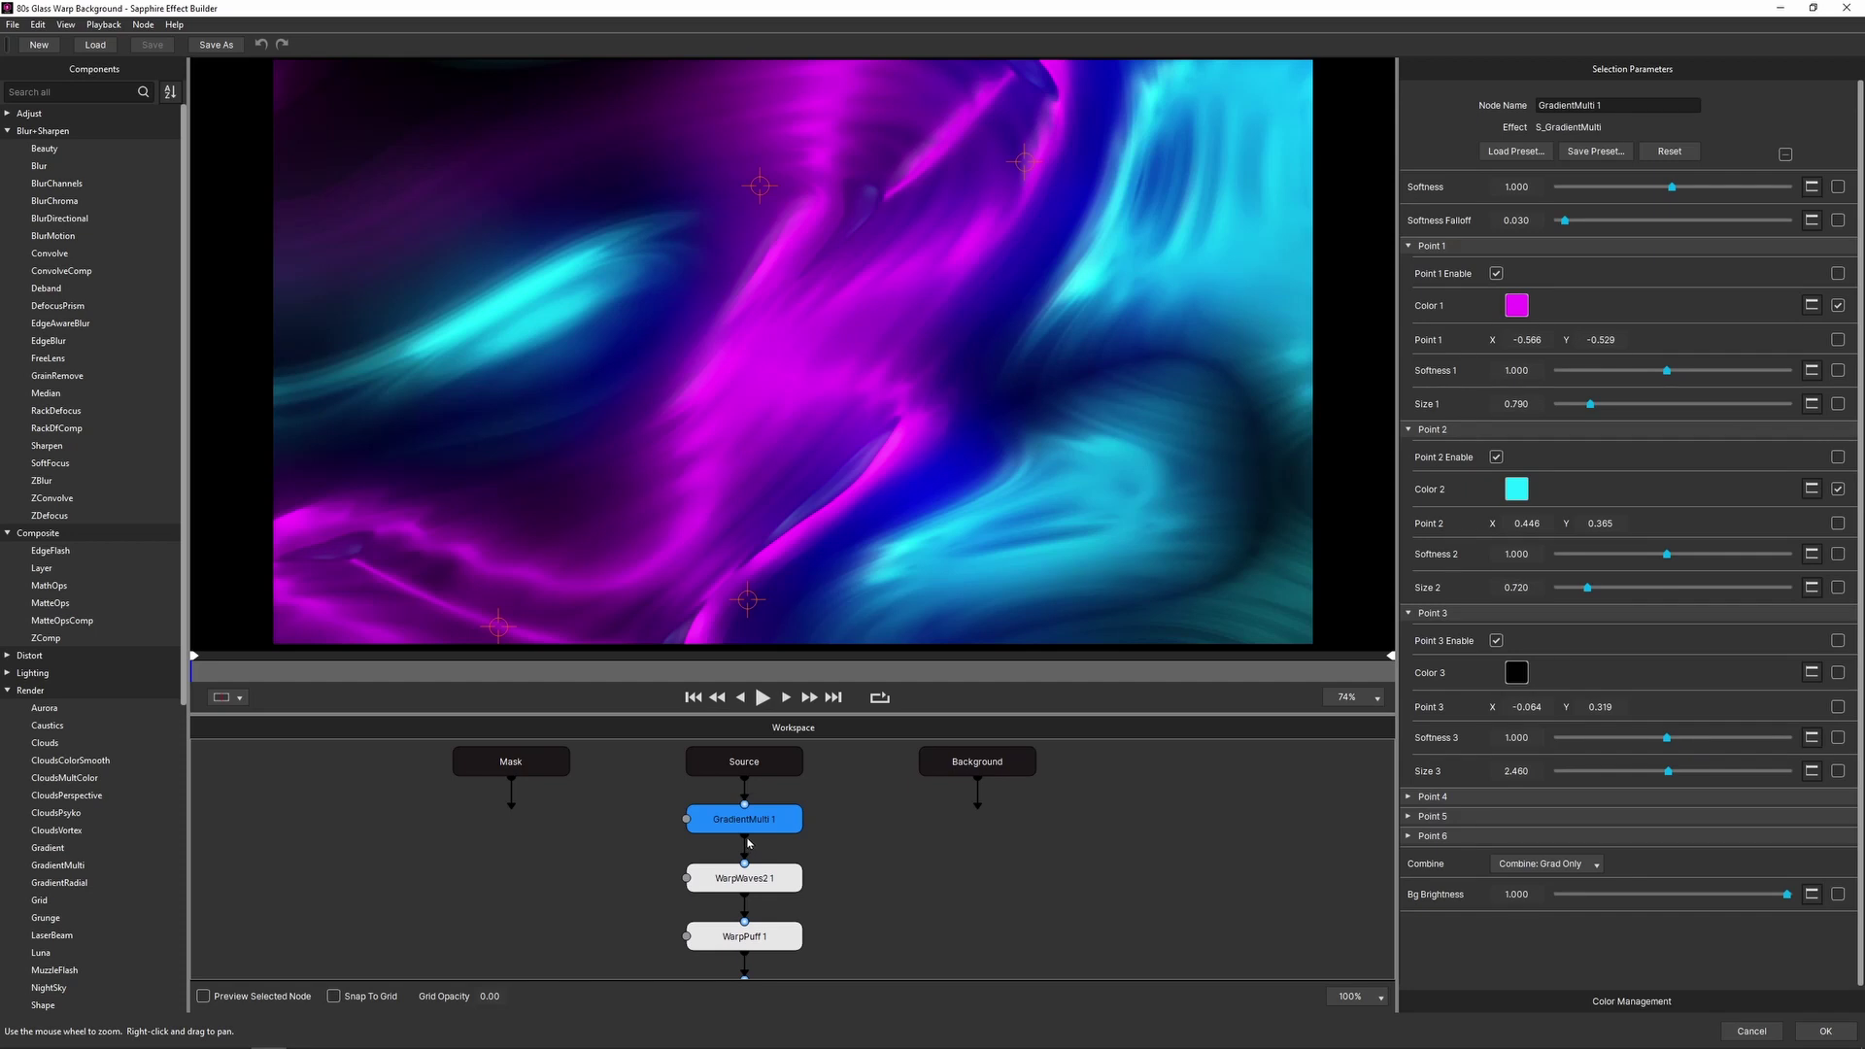
left_click(827, 850)
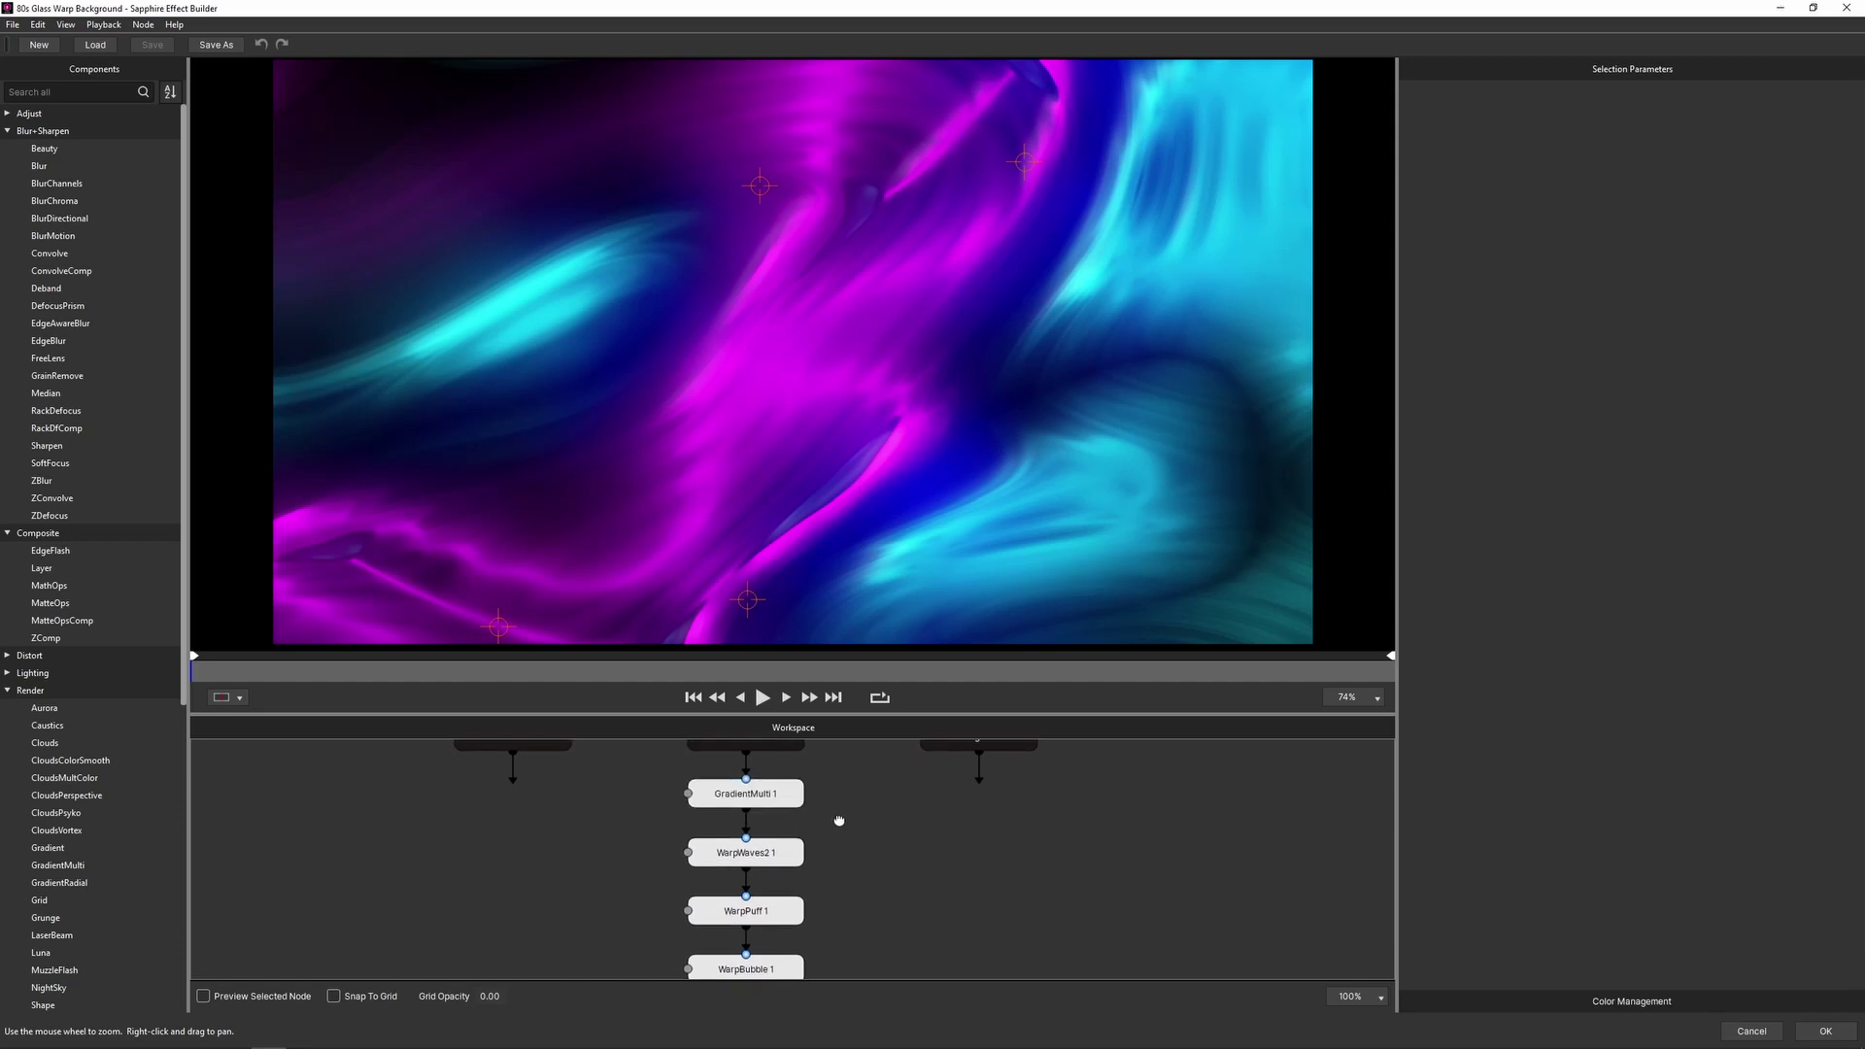
left_click(779, 820)
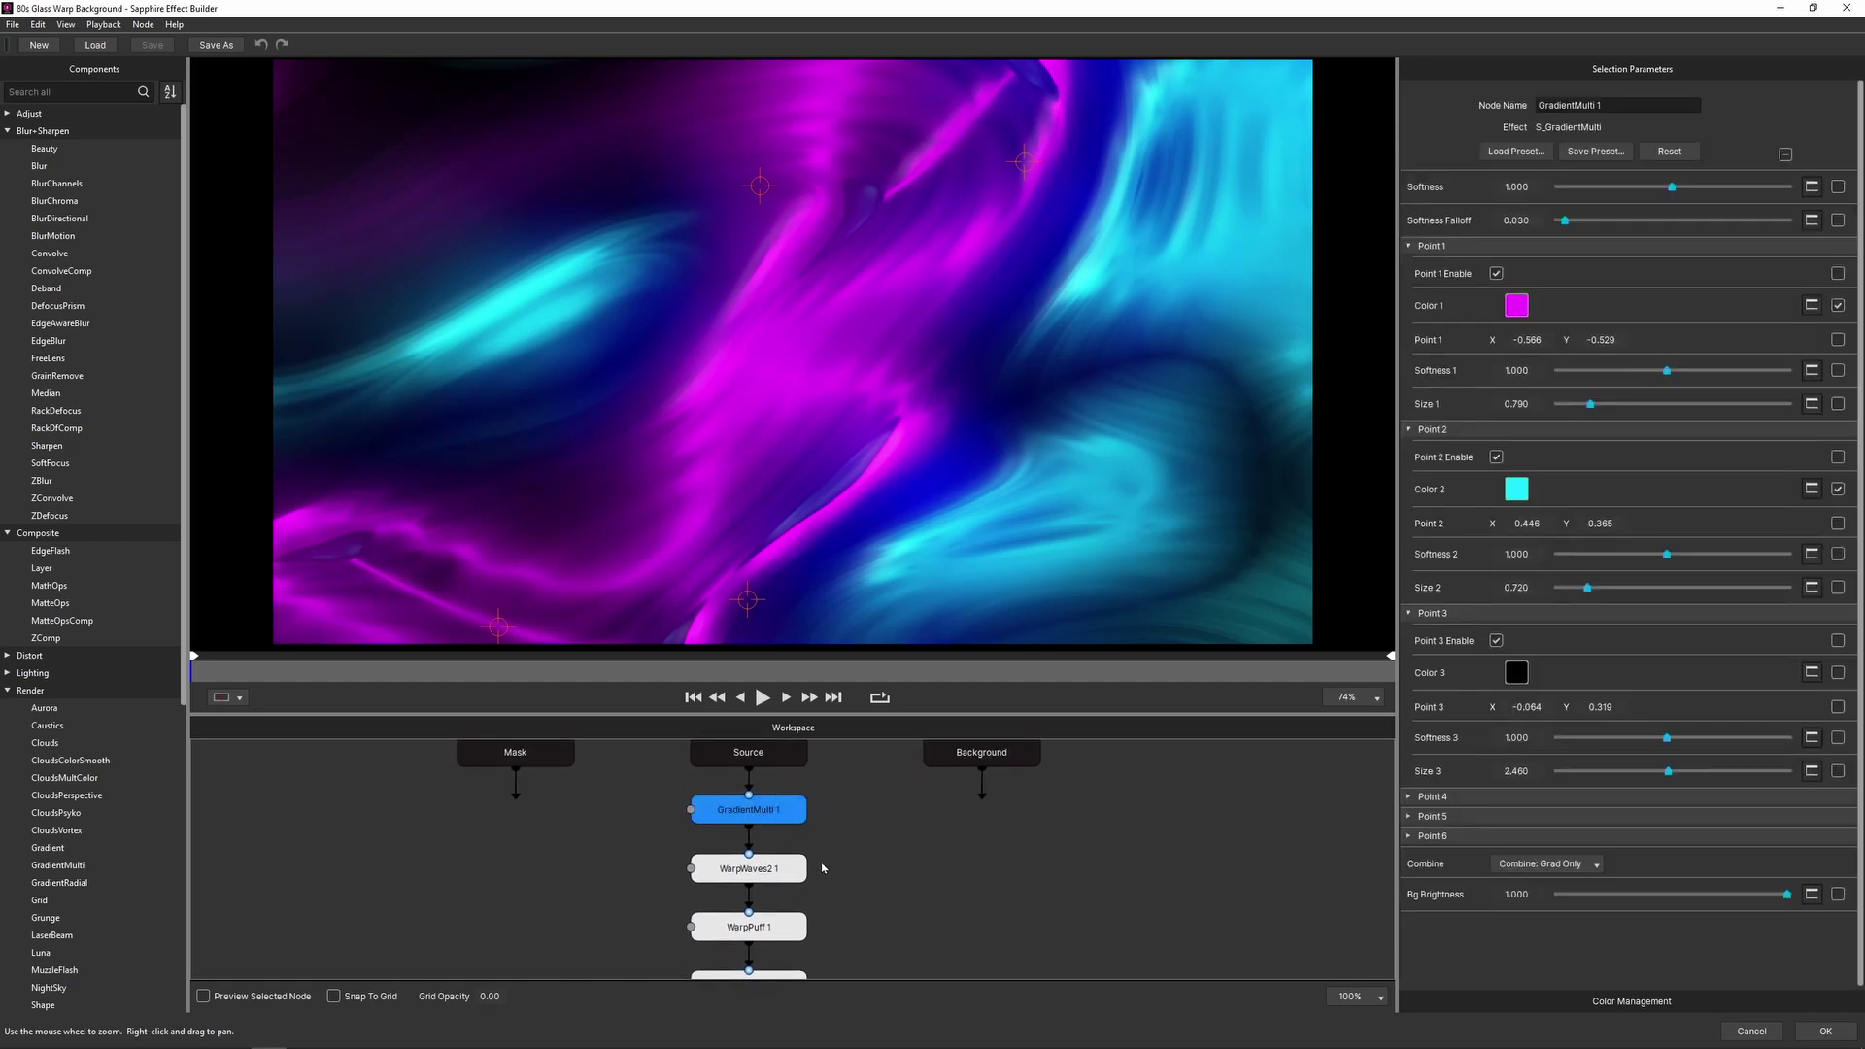
left_click(759, 872)
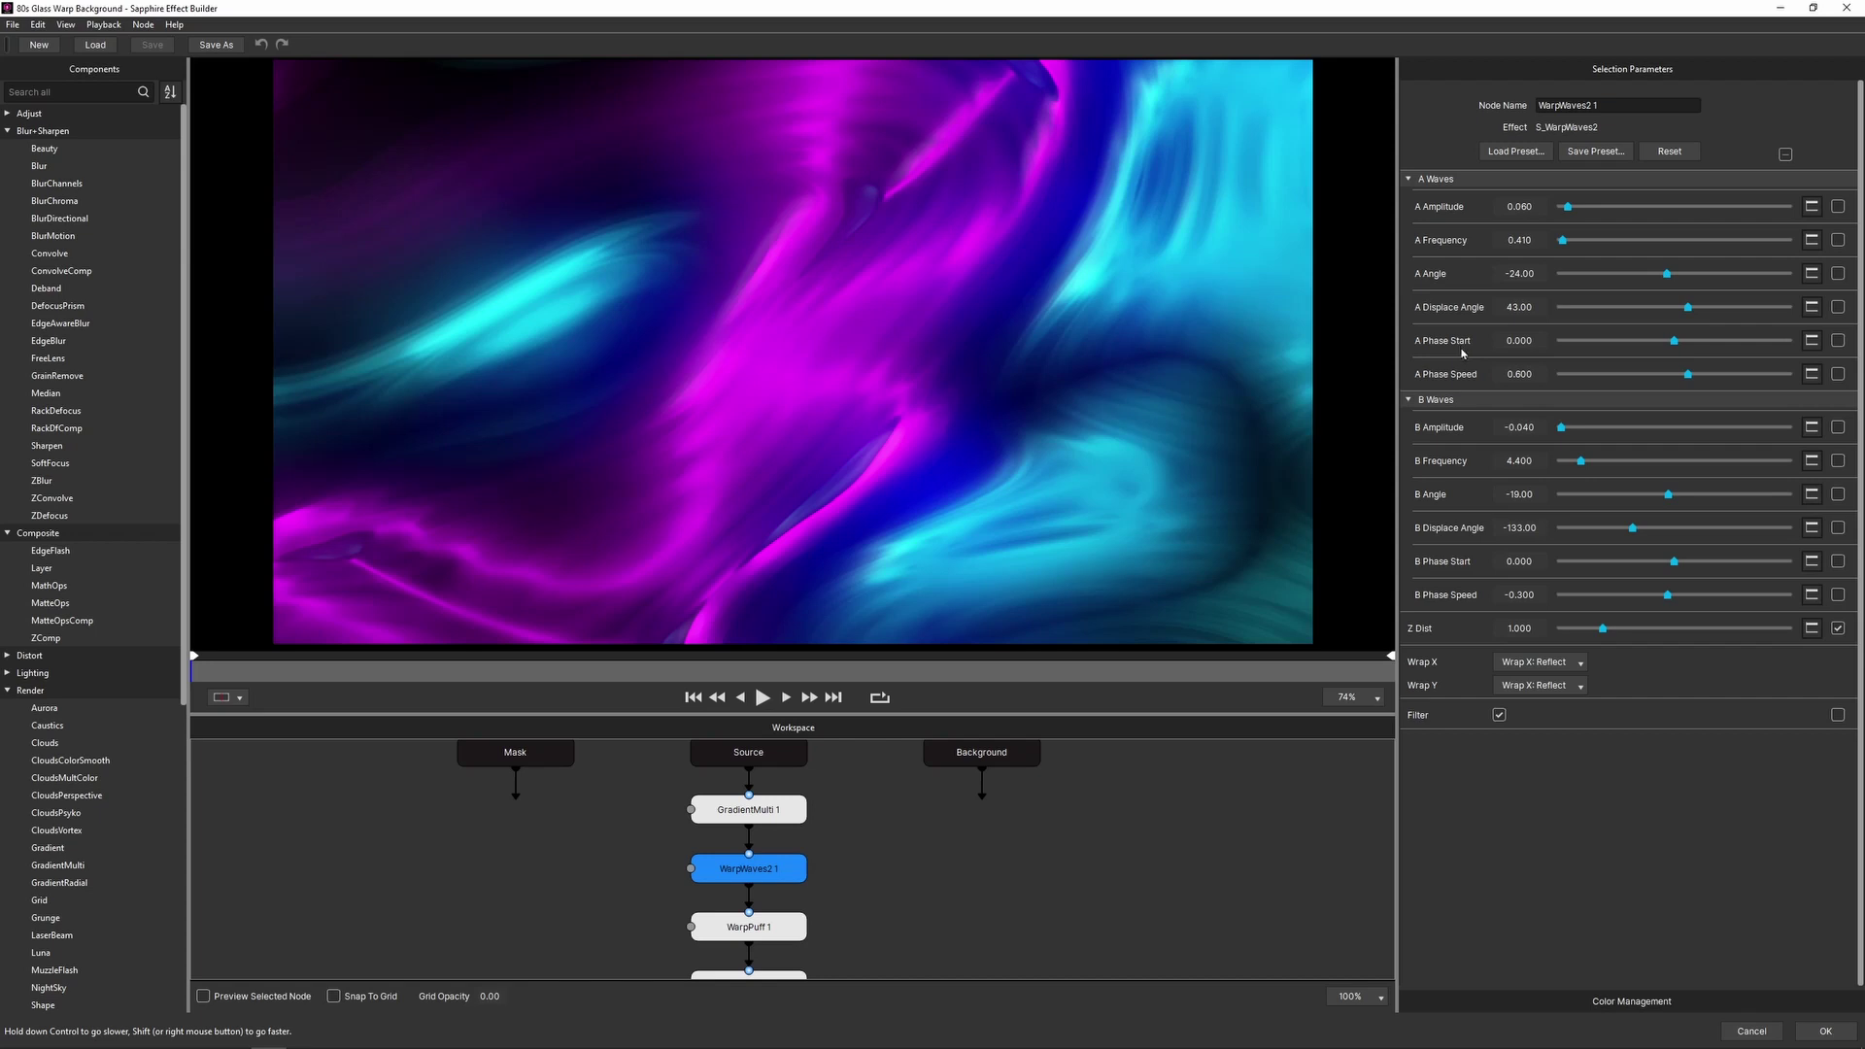
left_click_drag(1673, 341, 1612, 346)
left_click_drag(1673, 562, 1722, 569)
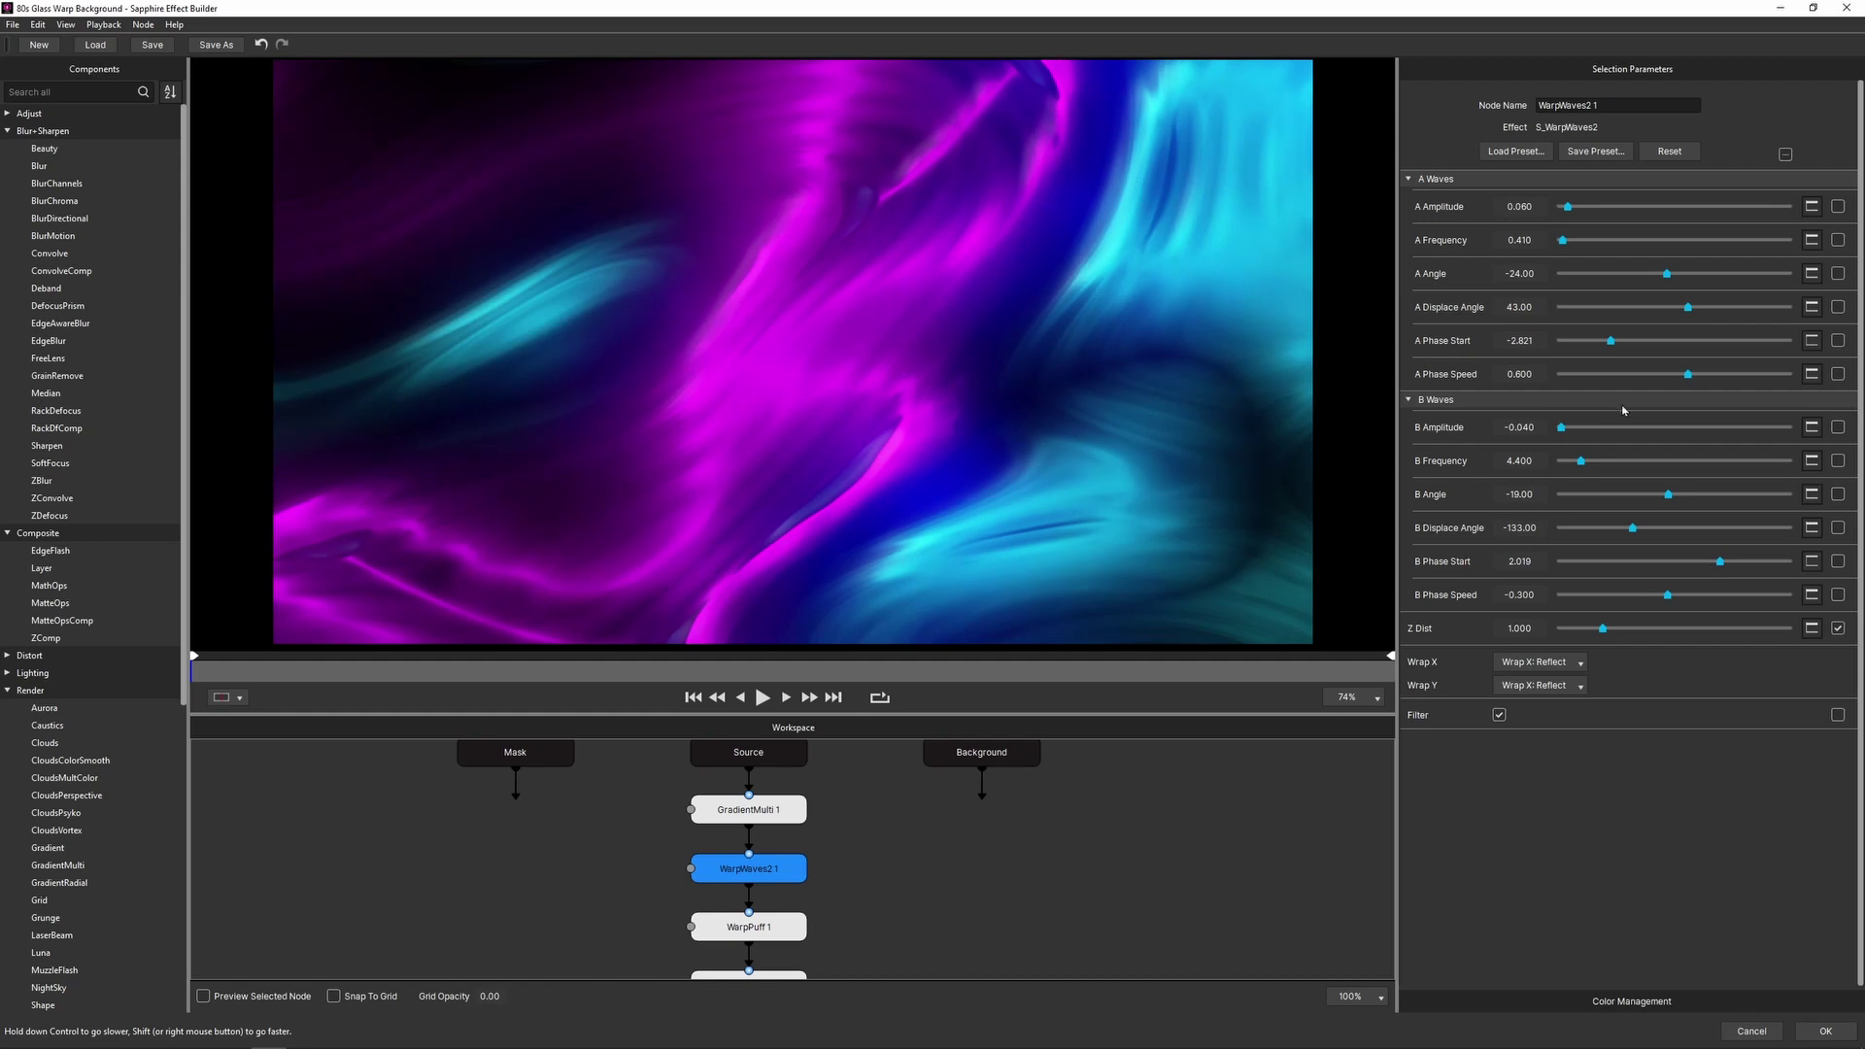
Step: Set WarpBubble 1 Shift Start X to 0.981 and apply the effect to Layer 0
left_click(749, 975)
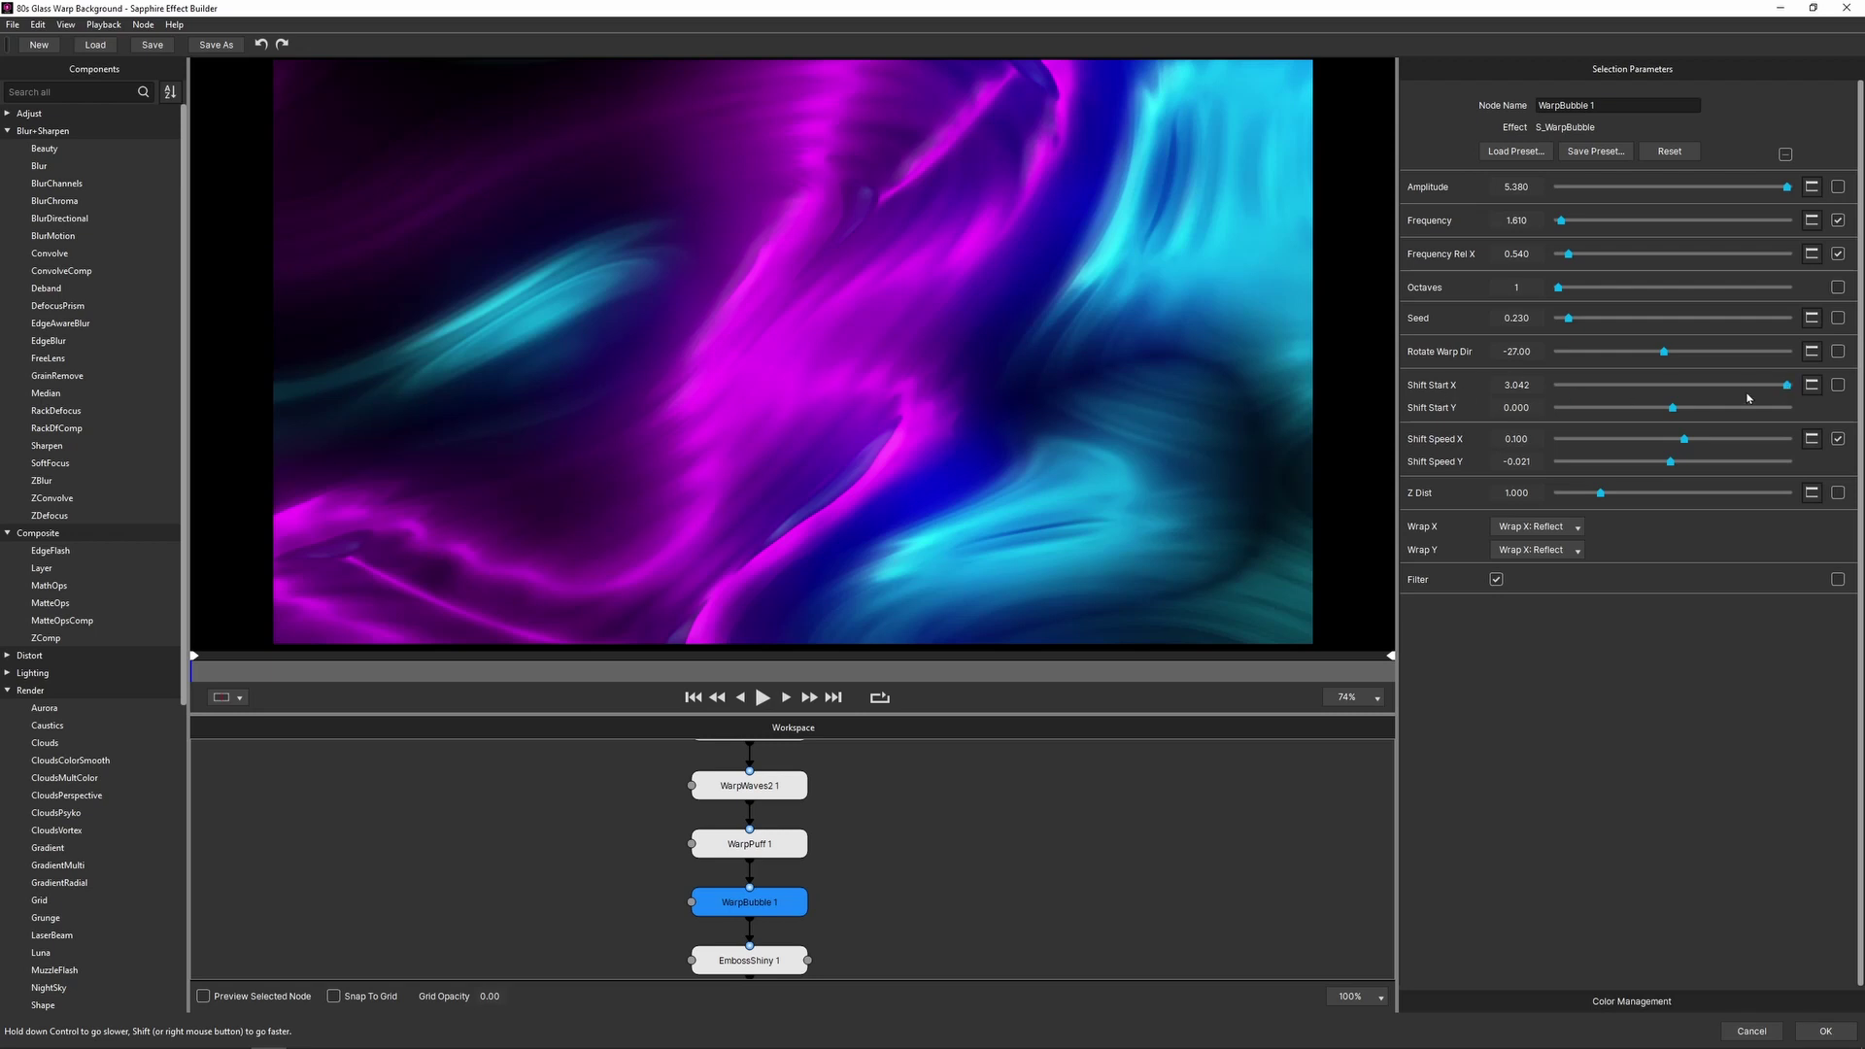
left_click_drag(1792, 388, 1670, 412)
left_click(1825, 1030)
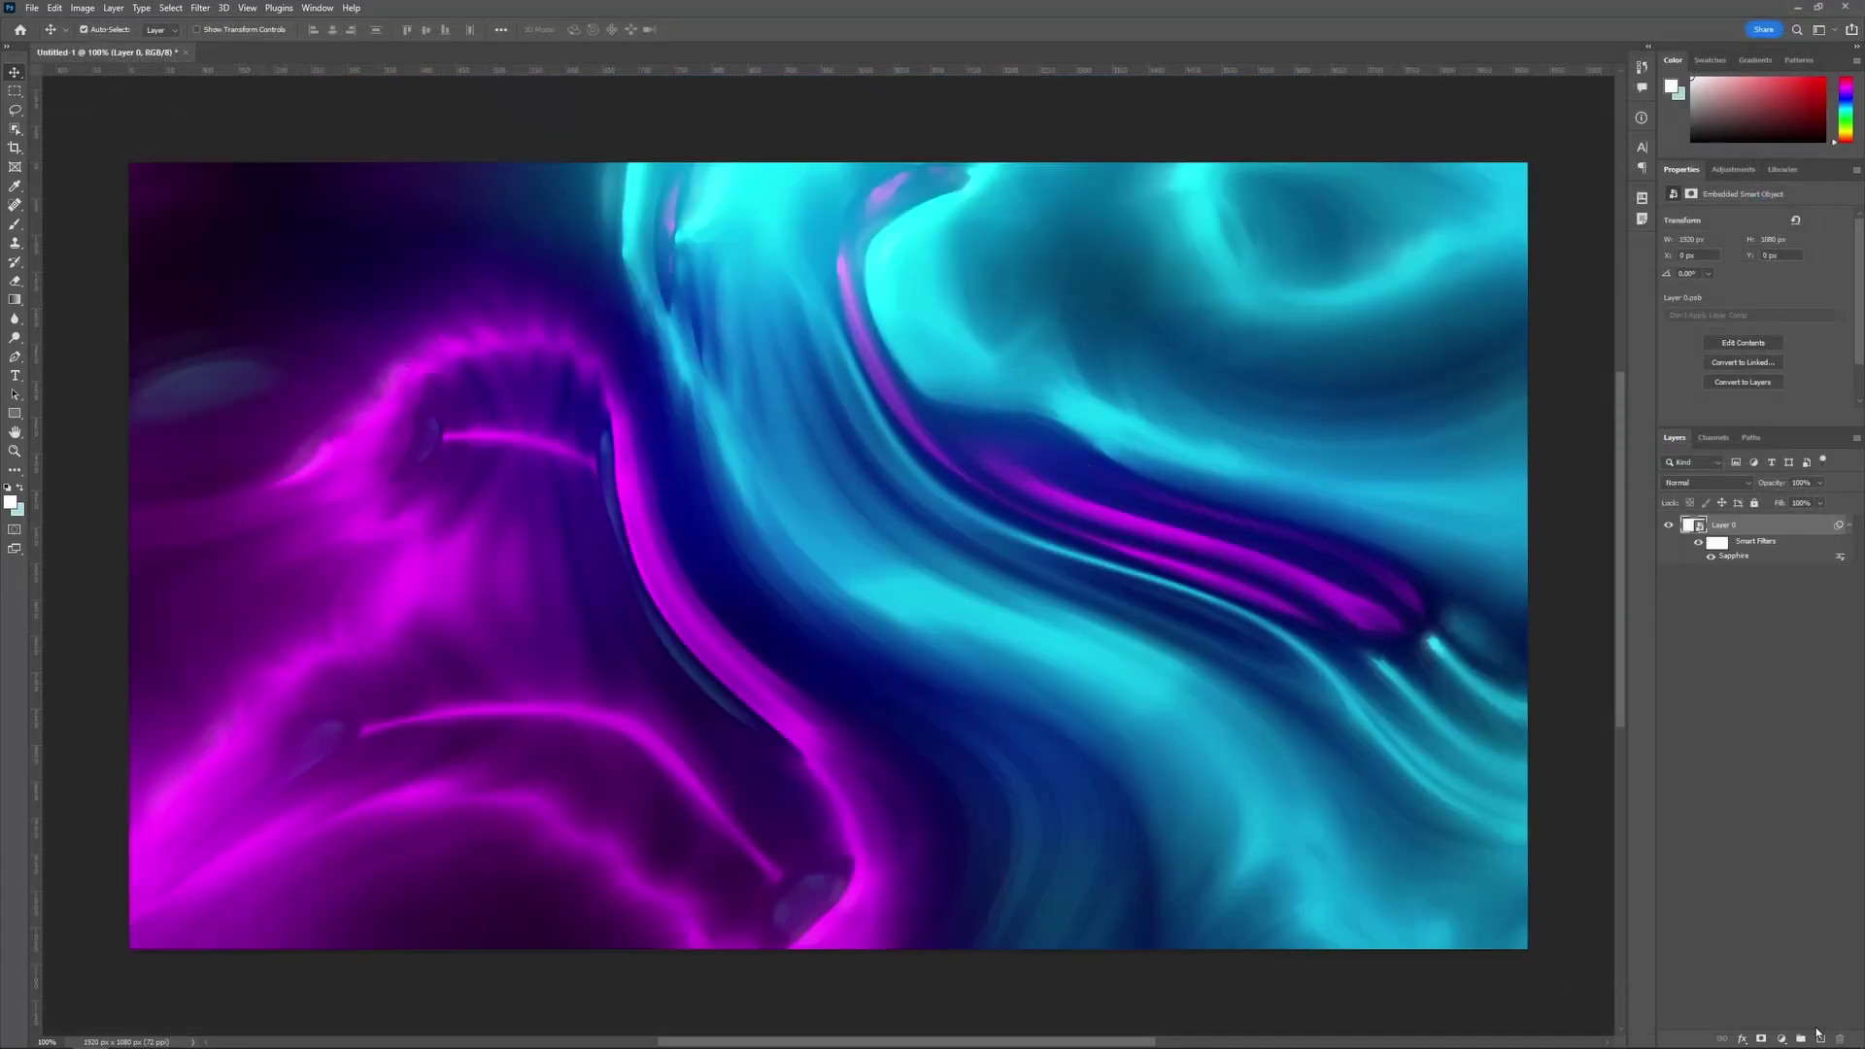